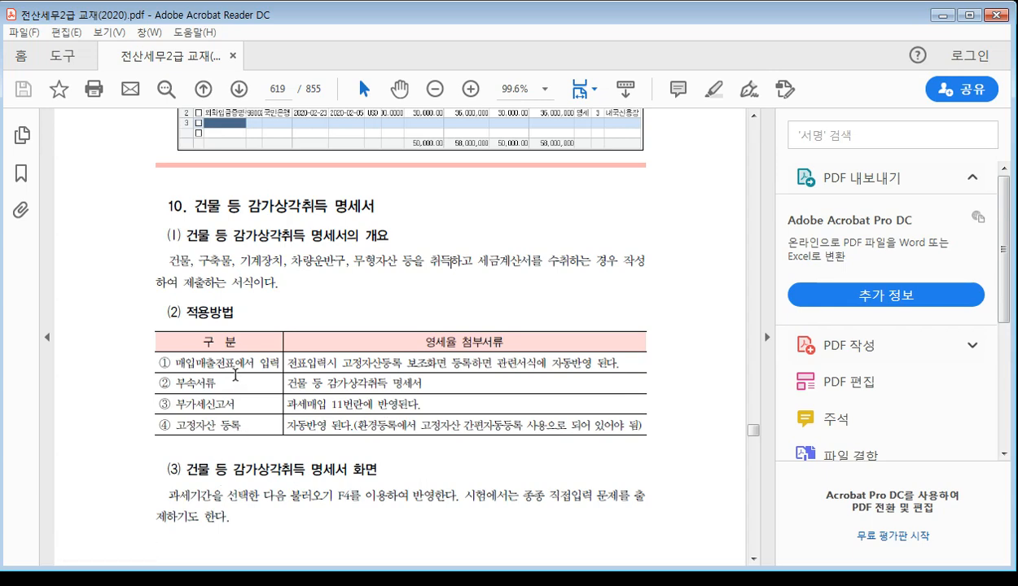
Read the textbook section on 건물 등 감가상각취득 명세서, including its application table and the practice question's asset data
scroll(239, 360, "up", 1)
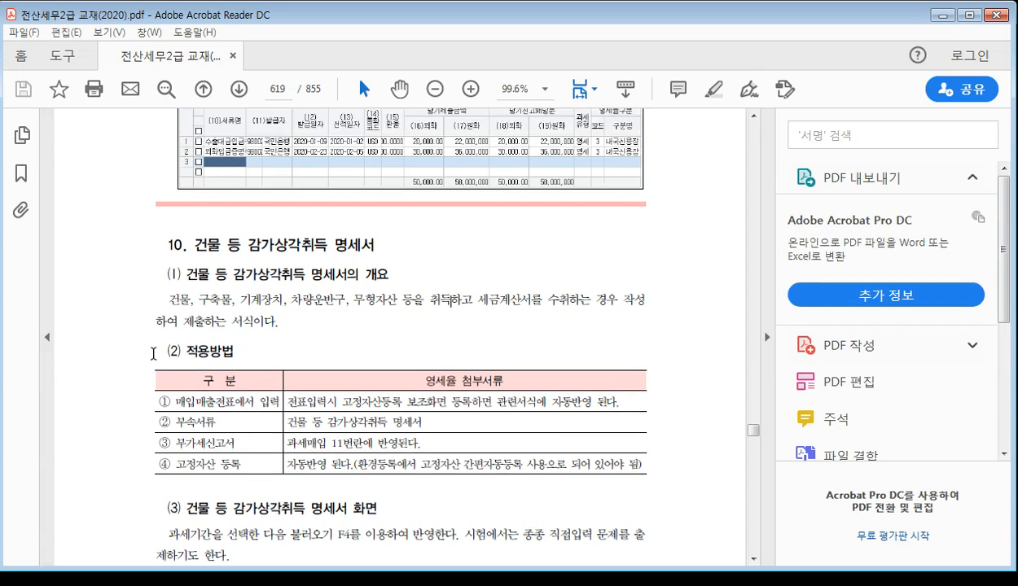
scroll(176, 392, "down", 4)
scroll(167, 456, "up", 2)
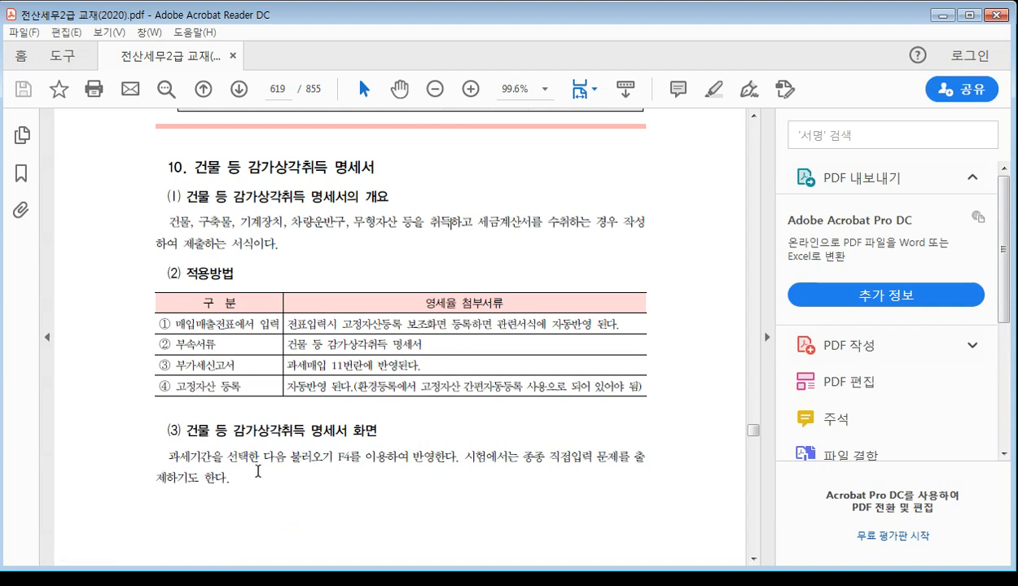
scroll(257, 482, "down", 15)
scroll(258, 478, "down", 4)
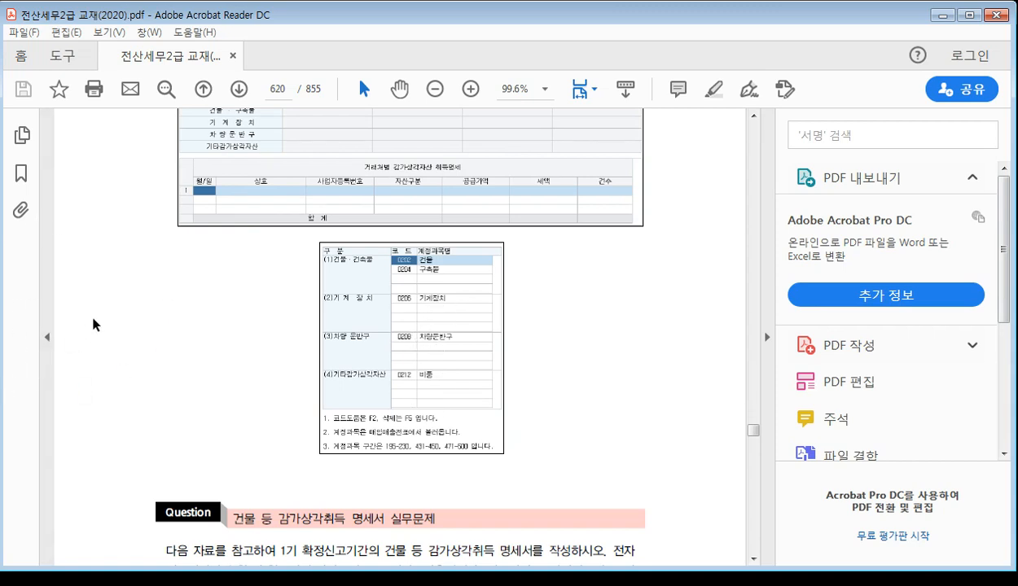
scroll(93, 320, "down", 5)
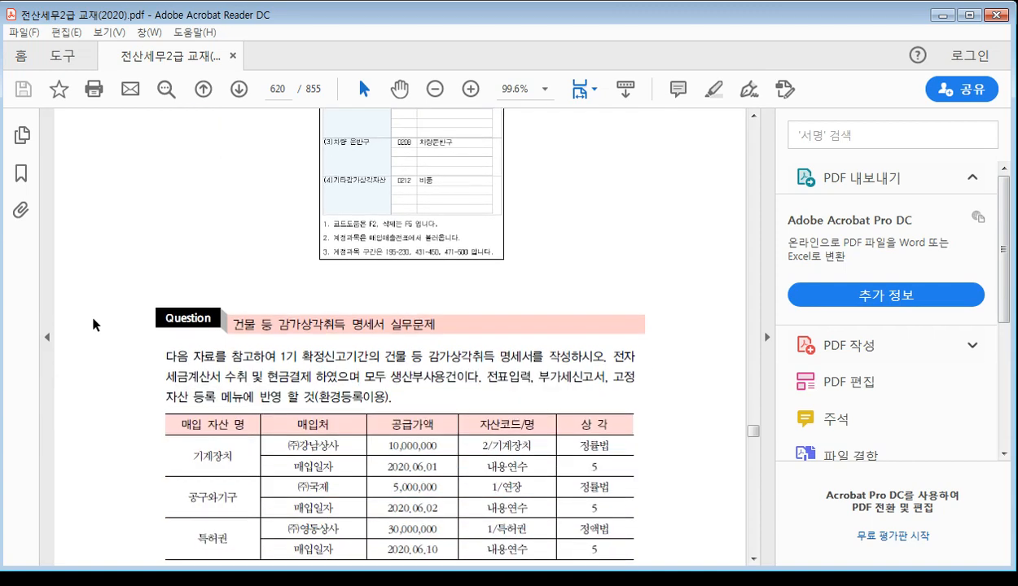
scroll(93, 325, "down", 1)
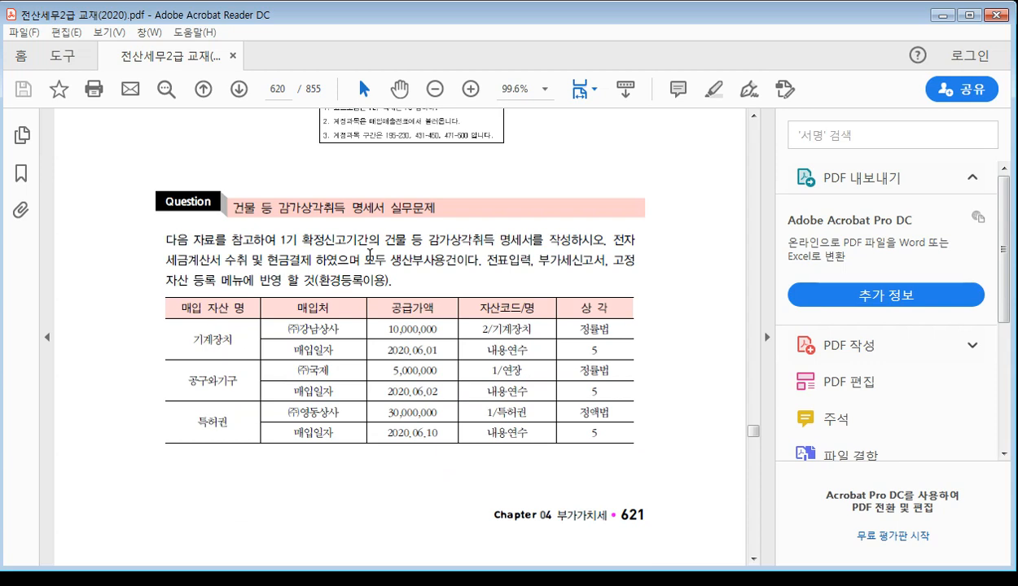
scroll(369, 254, "down", 9)
scroll(307, 332, "up", 8)
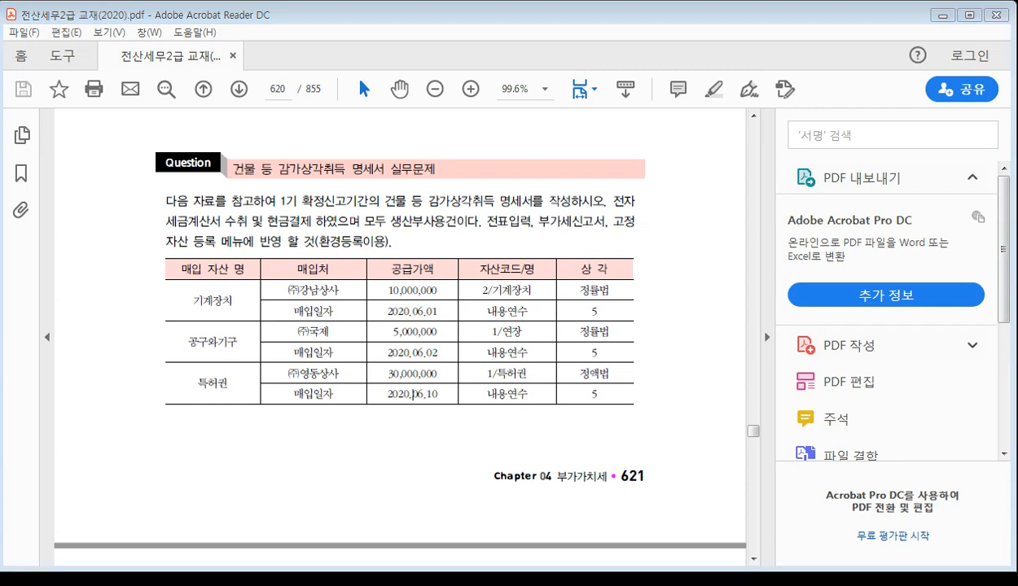
Switch to KcLep, open 매입매출전표입력 and bring up the entries for June (06) 2020
key("alt+Tab")
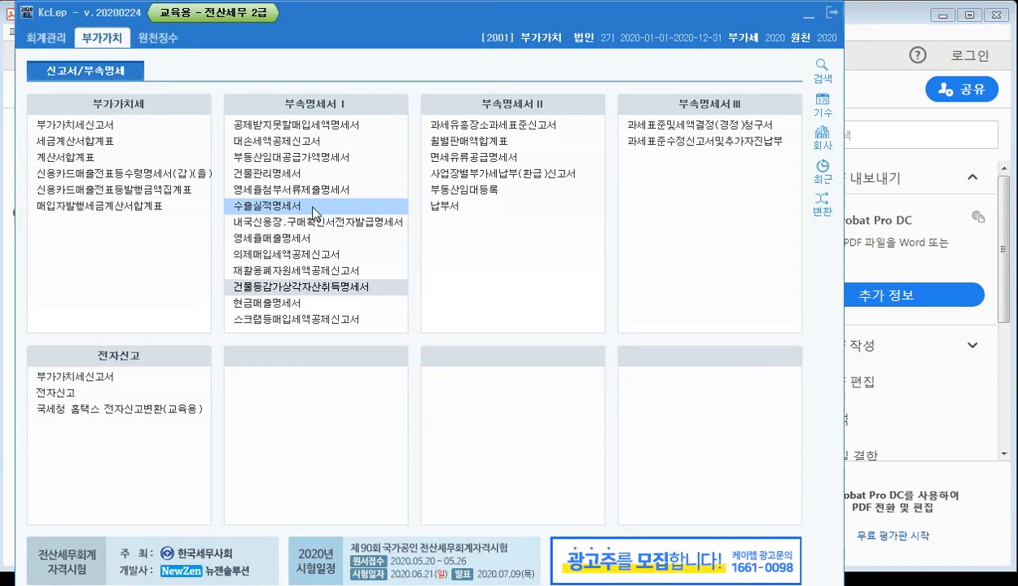
left_click(51, 38)
left_click(95, 145)
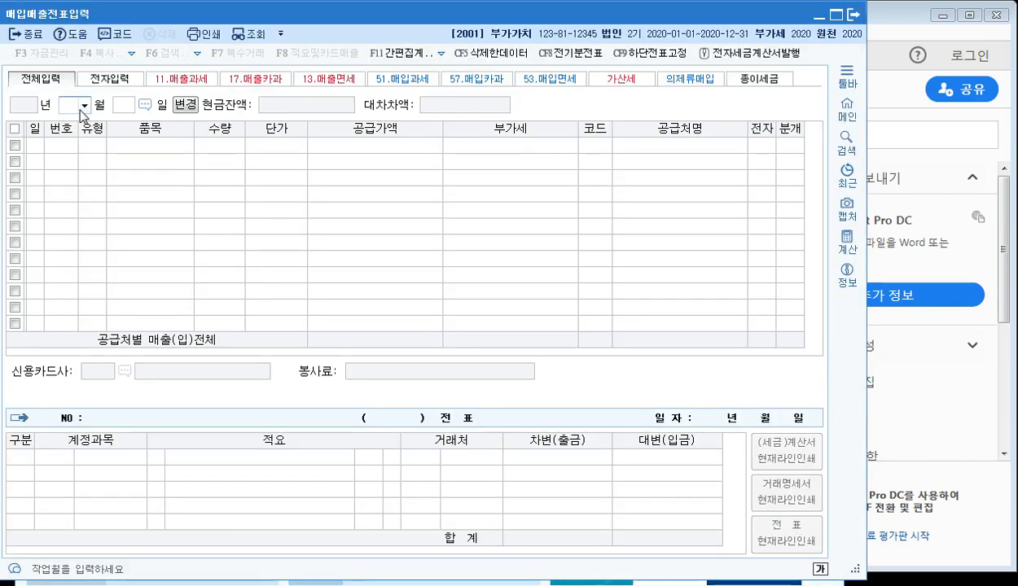
left_click(83, 106)
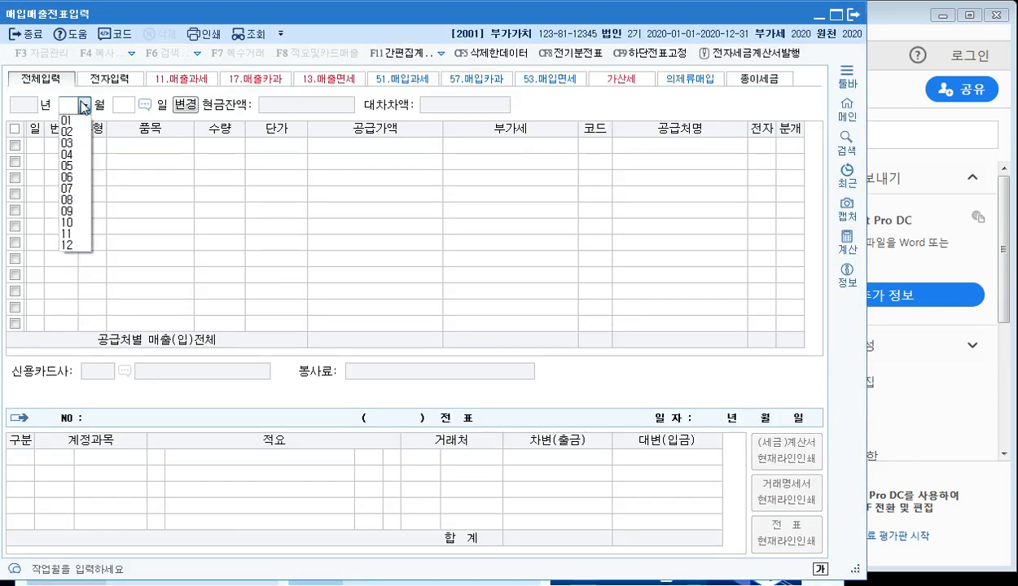
left_click(81, 177)
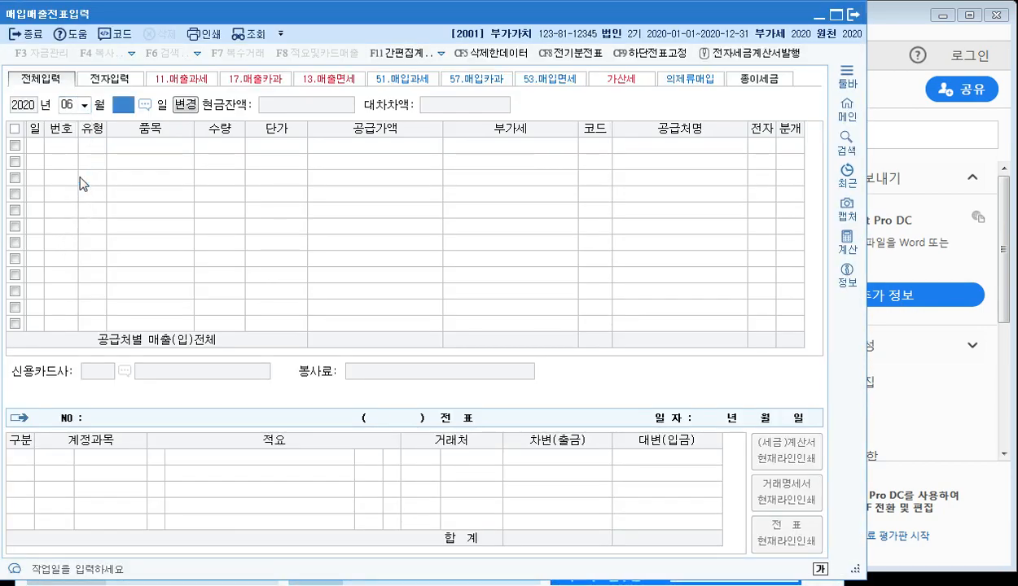
key("Return")
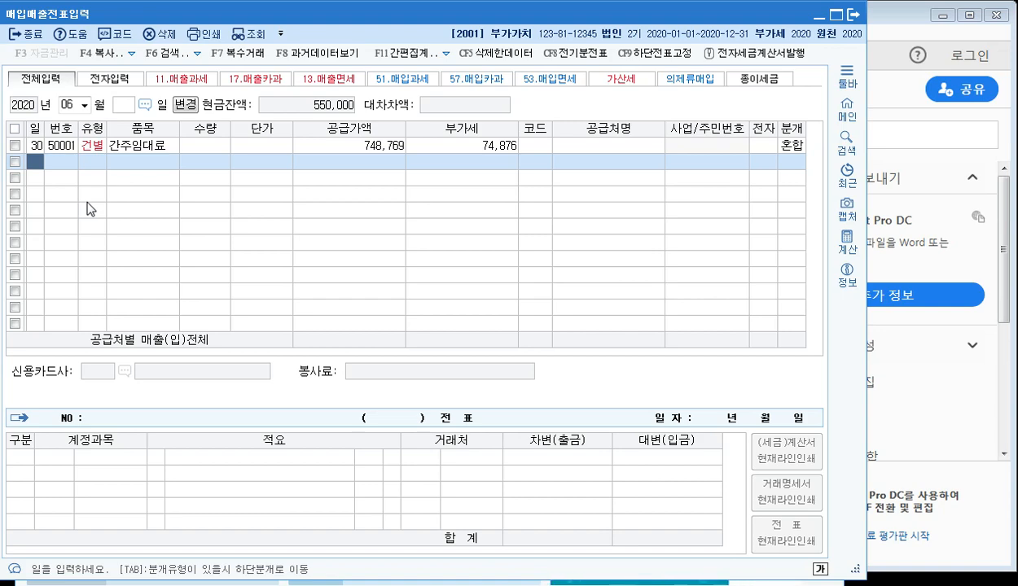
Start a voucher row for day 1 with VAT type 51 (과세 매입), checking the practice question in the PDF
type("1")
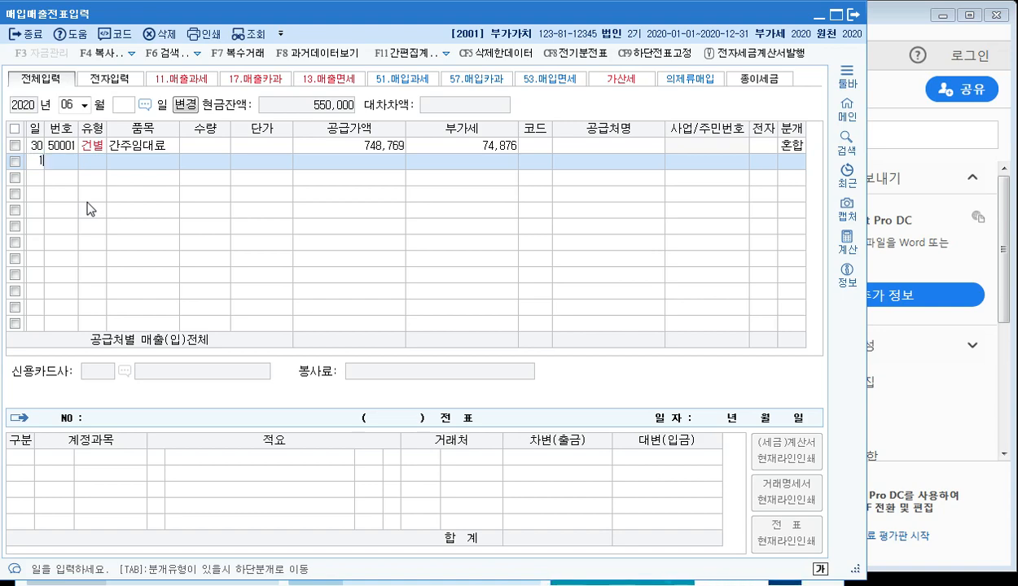
key("Return")
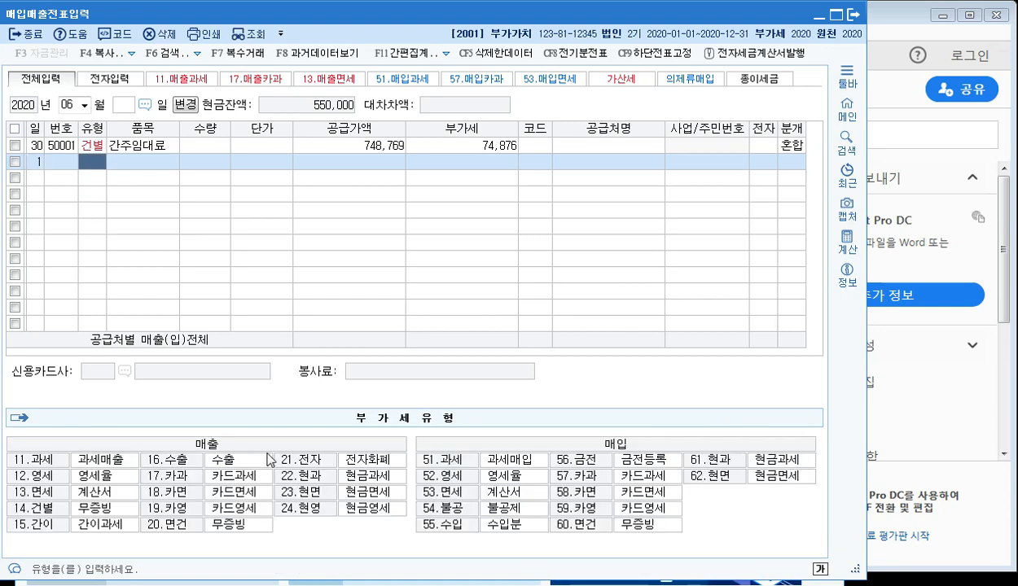
left_click(309, 584)
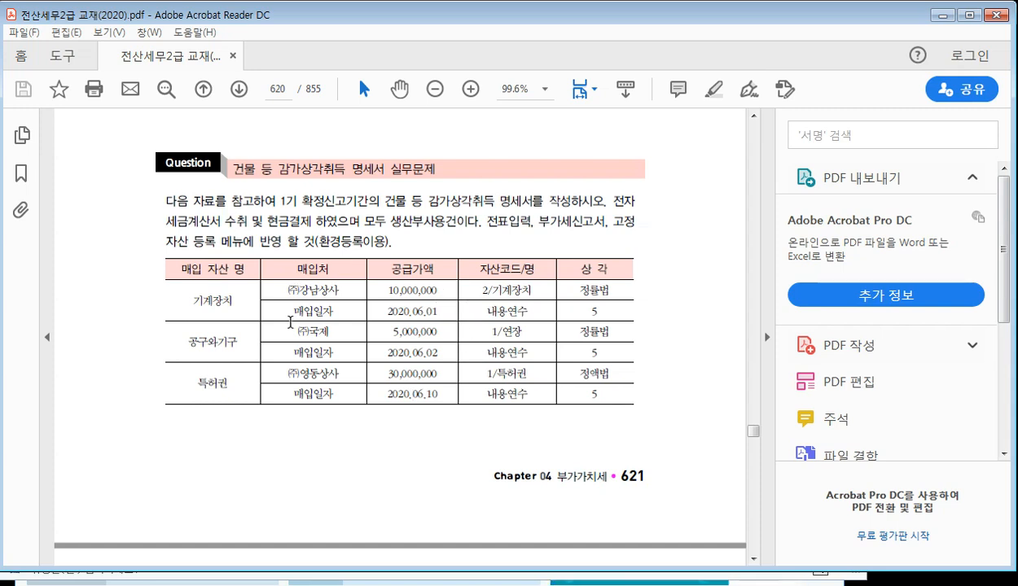
left_click(526, 582)
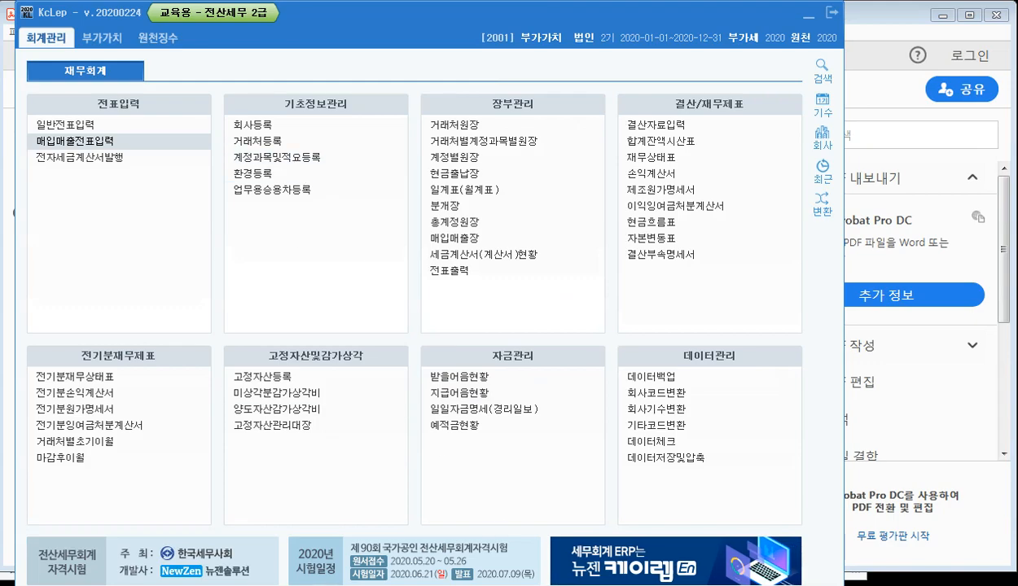
left_click(75, 141)
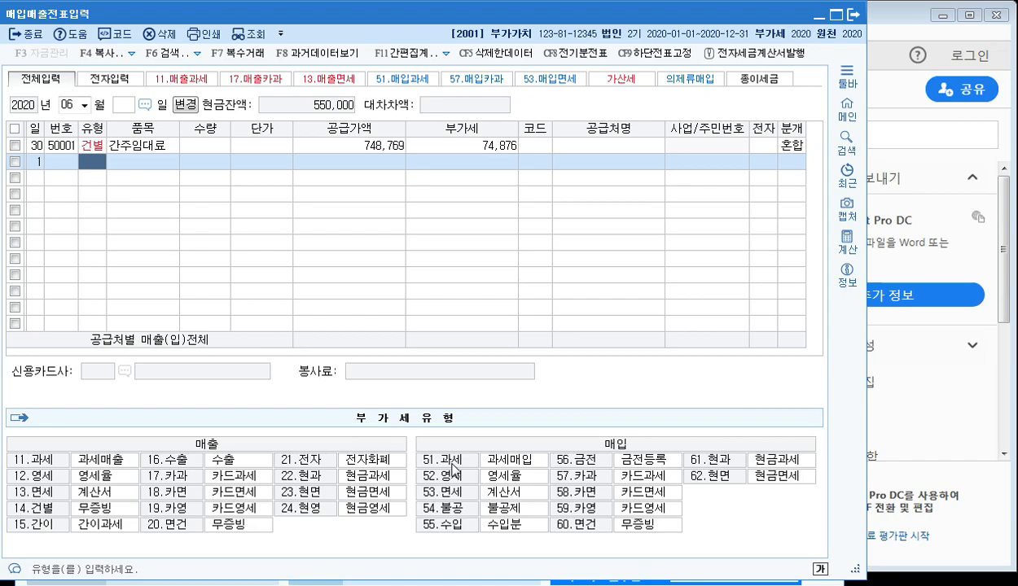
type("51")
key("Return")
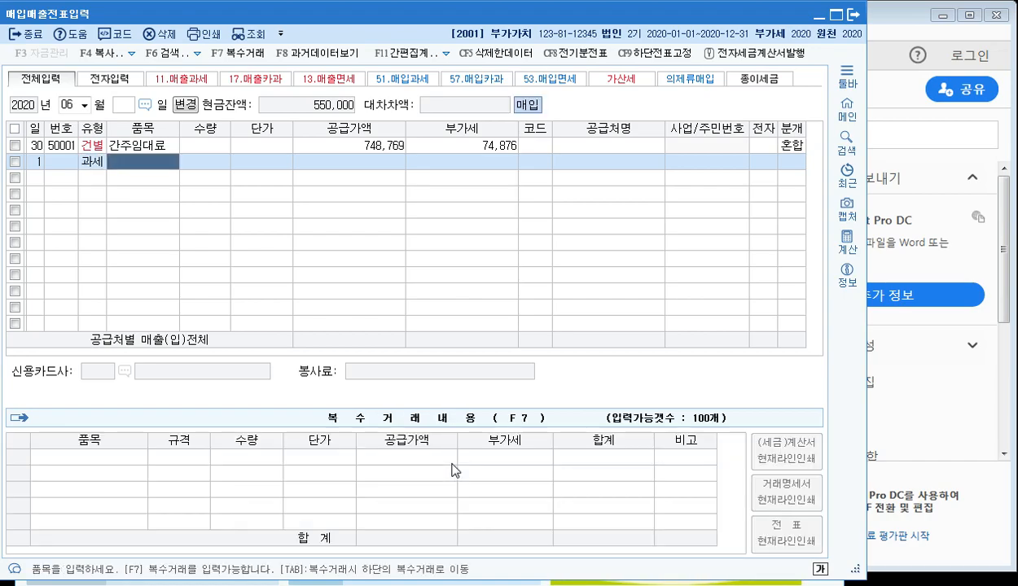
Enter 기계장치 as the item of the day 1 voucher, with a supply value of 10,000,000 and its VAT
type("기계장ㅈ")
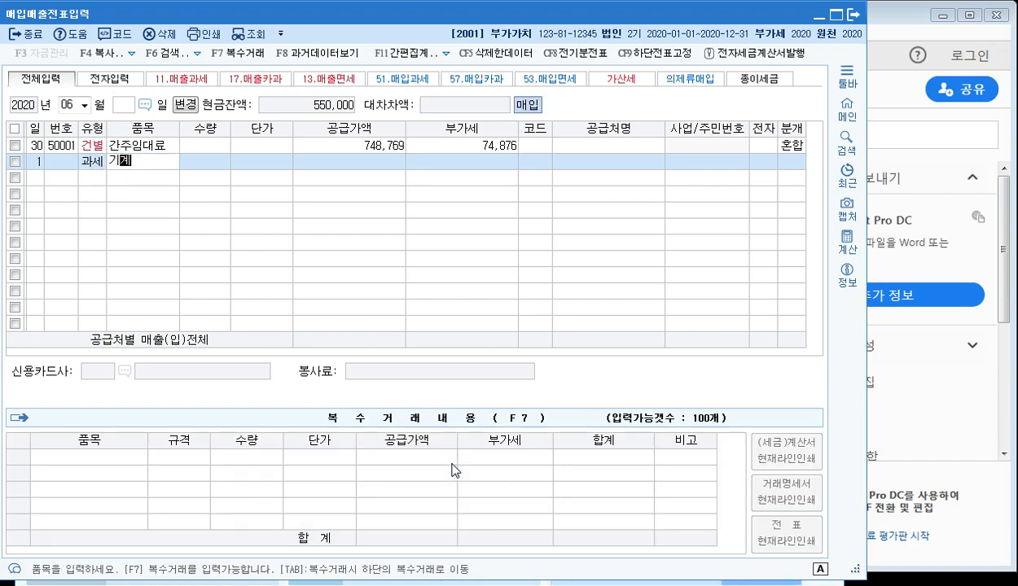
key("Return")
key("Return")
key("Return")
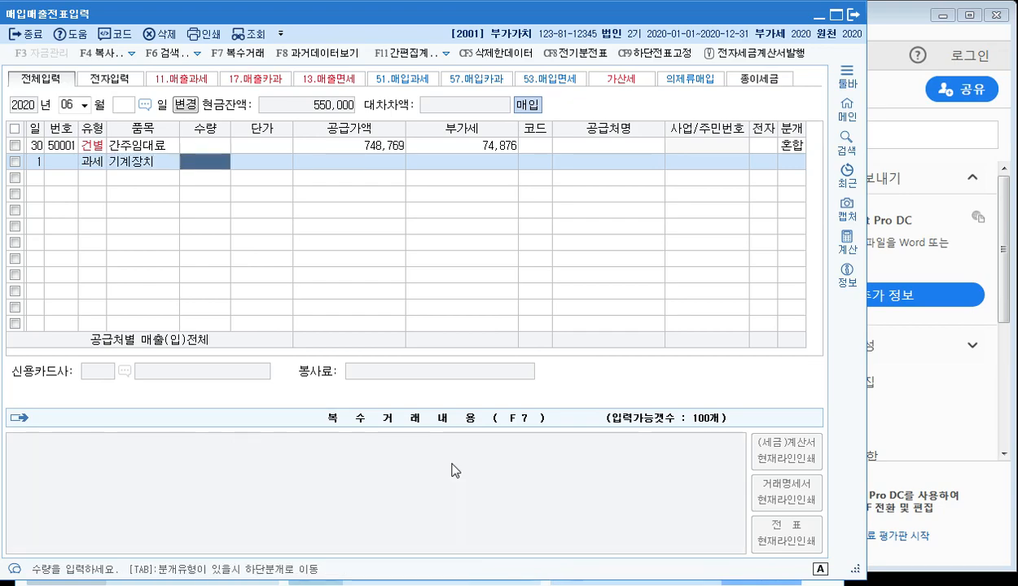
type("10,000,000")
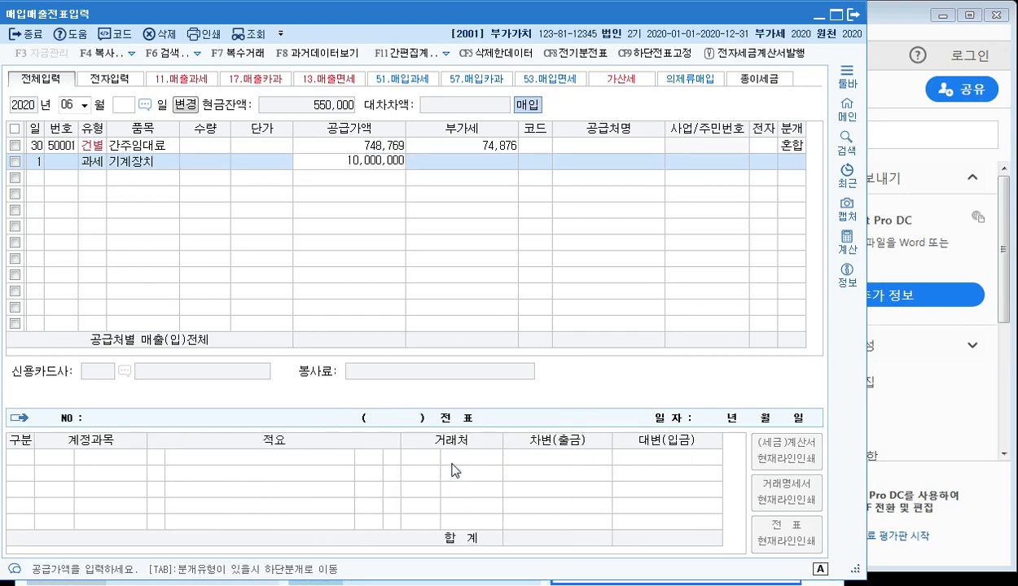
key("Return")
key("Return")
Assign (주)강남상사 as the supplier and mark the purchase as having an electronic tax invoice (1, 여)
type("강남")
key("Return")
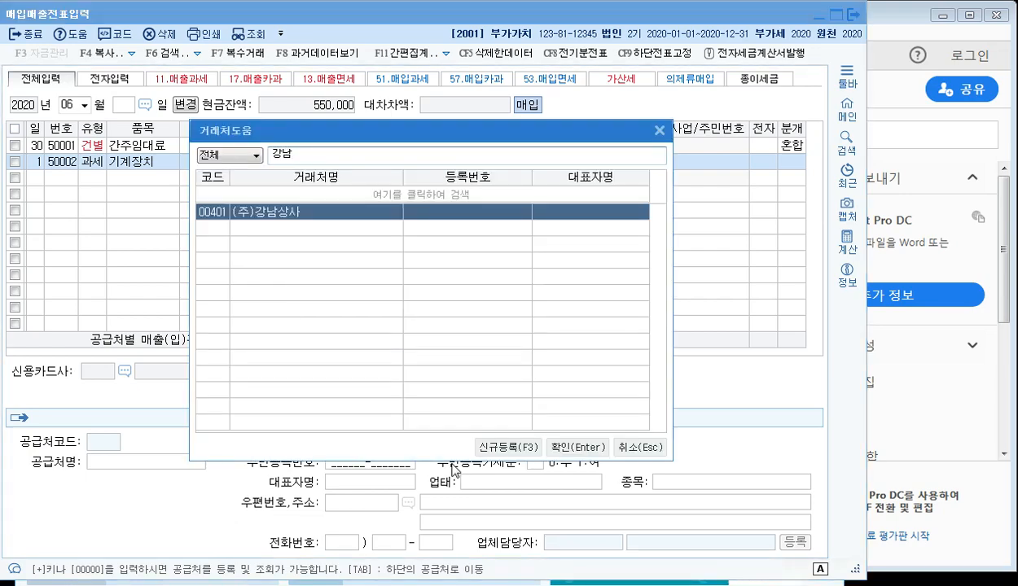
key("Return")
key("Return")
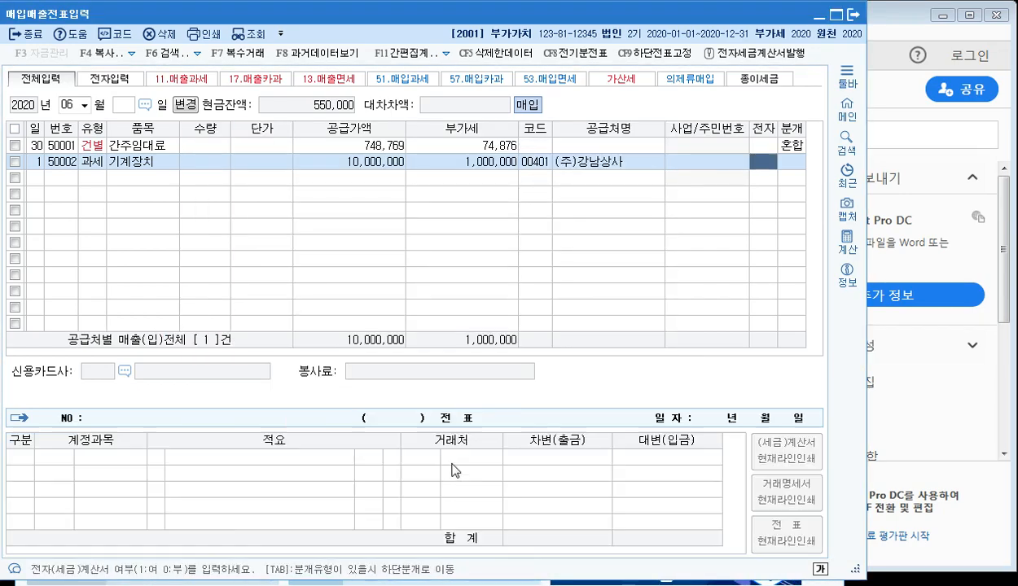
type("1")
key("Return")
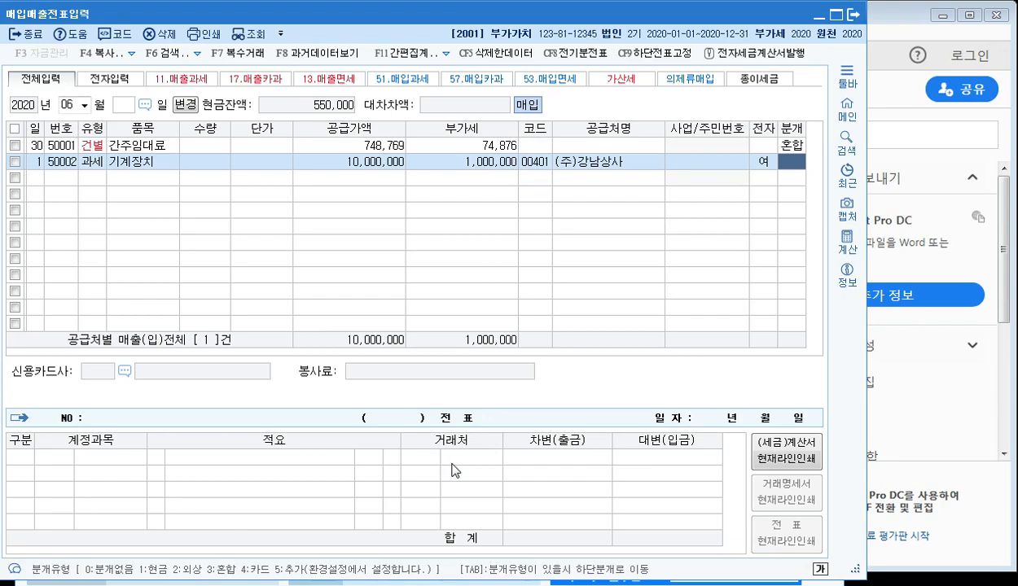
Set the journal type to cash (1, 현금) and change the 상품 debit account to 0206 기계장치
type("1")
key("Return")
type("기계장")
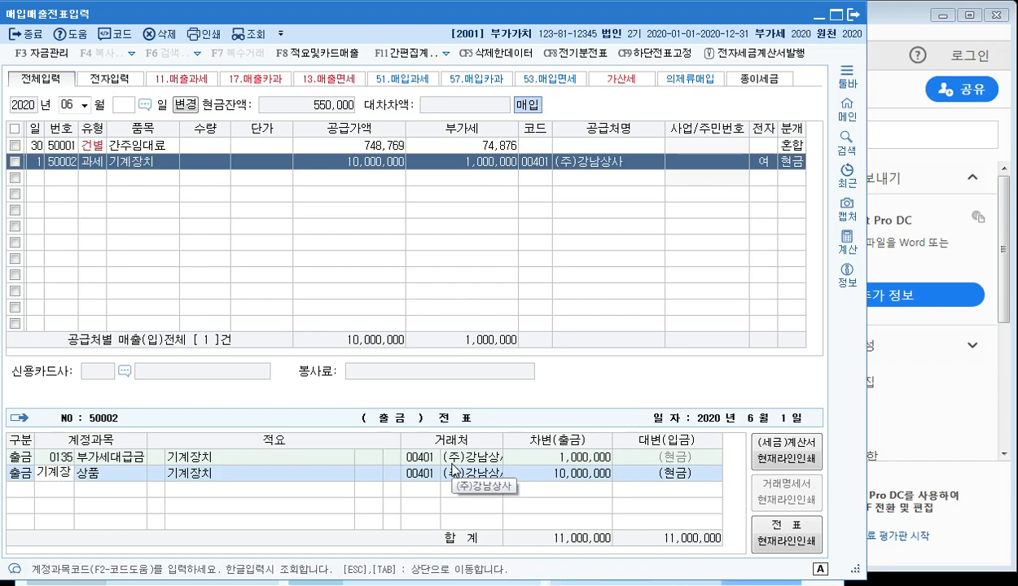
key("Return")
key("Return")
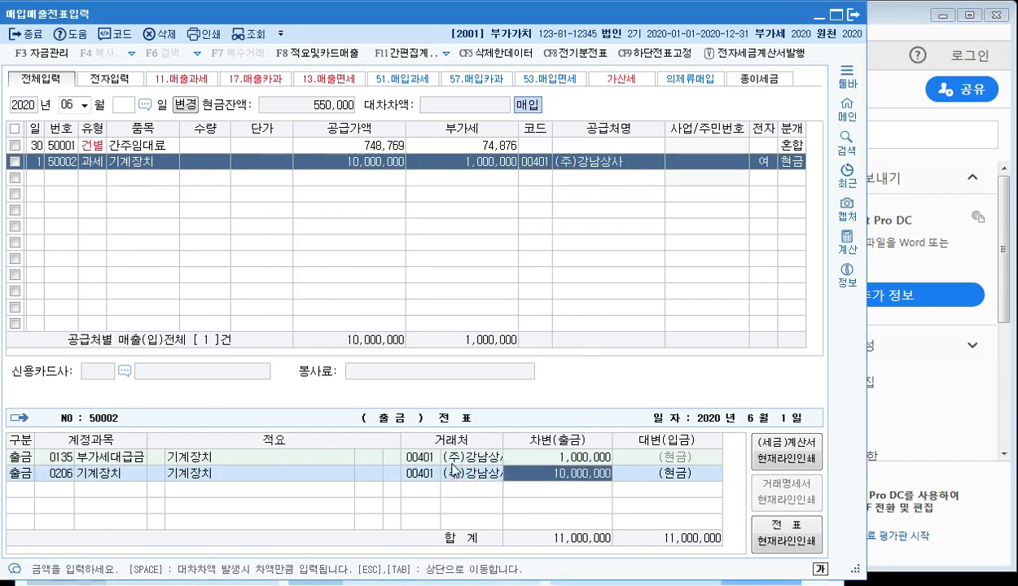
Register the machine in 고정자산 간편등록 with asset code 000002 and expense category 1.500번대/제조, keeping the other values
key("Return")
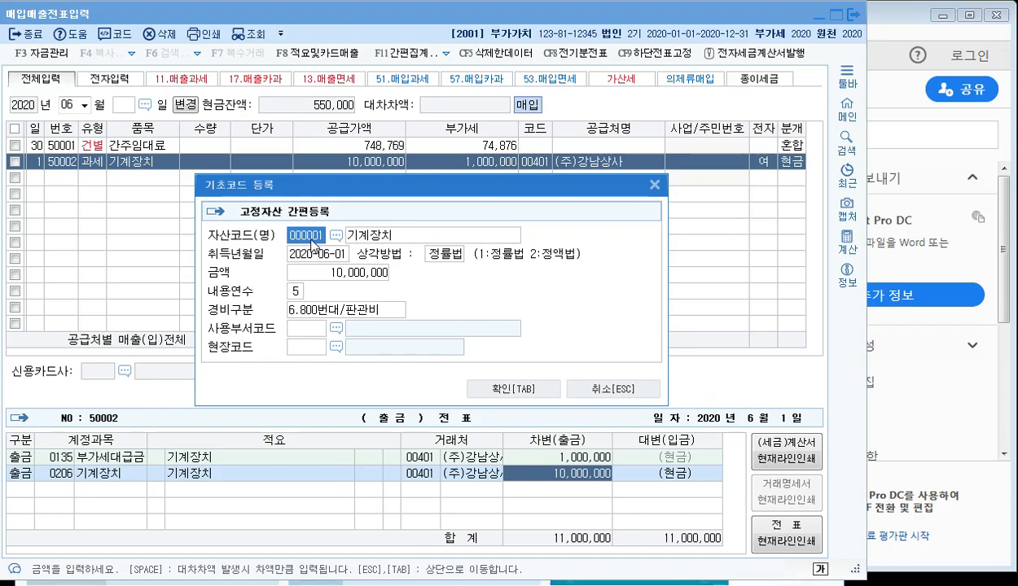
type("3")
key("Return")
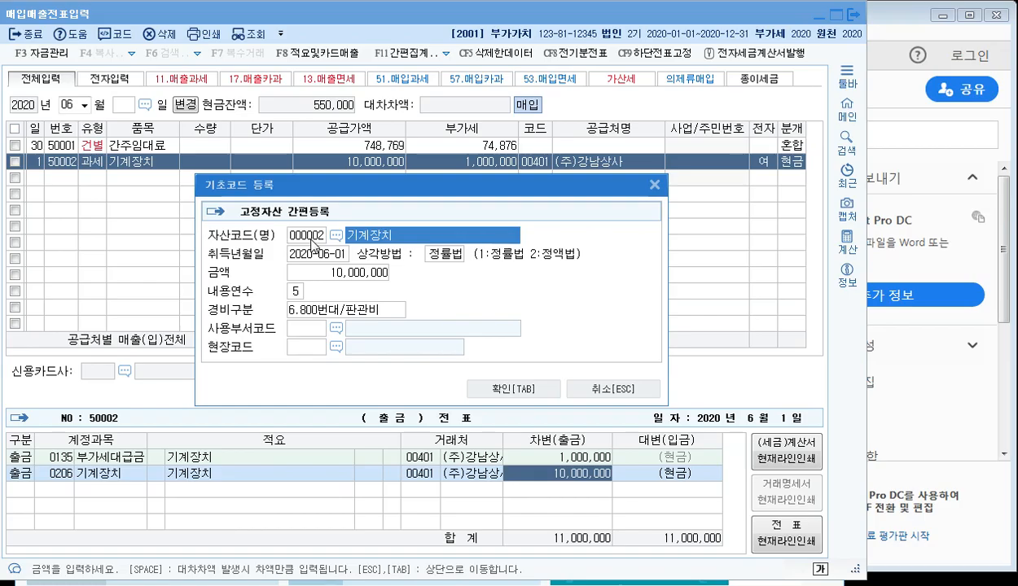
key("Return")
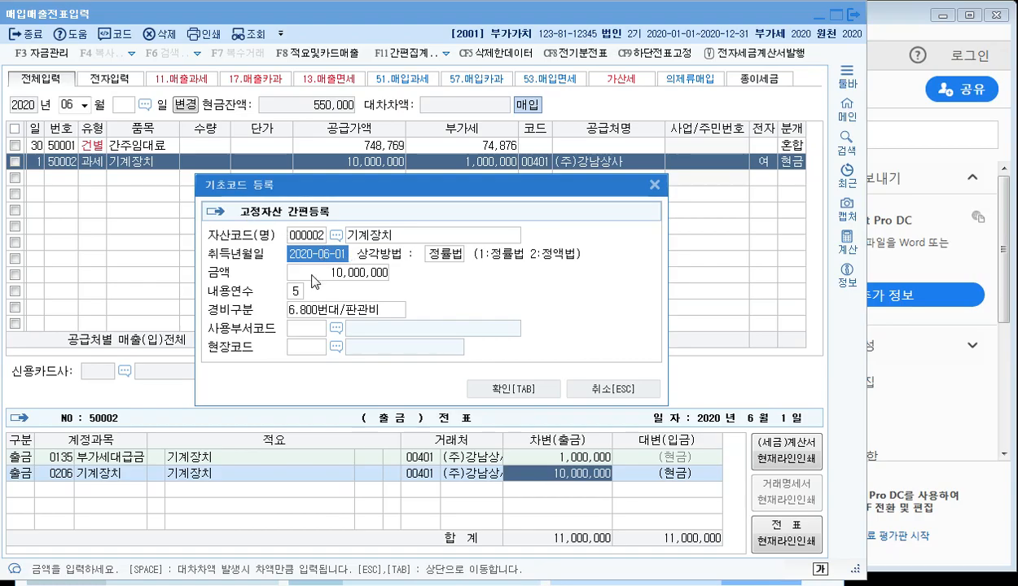
left_click(333, 317)
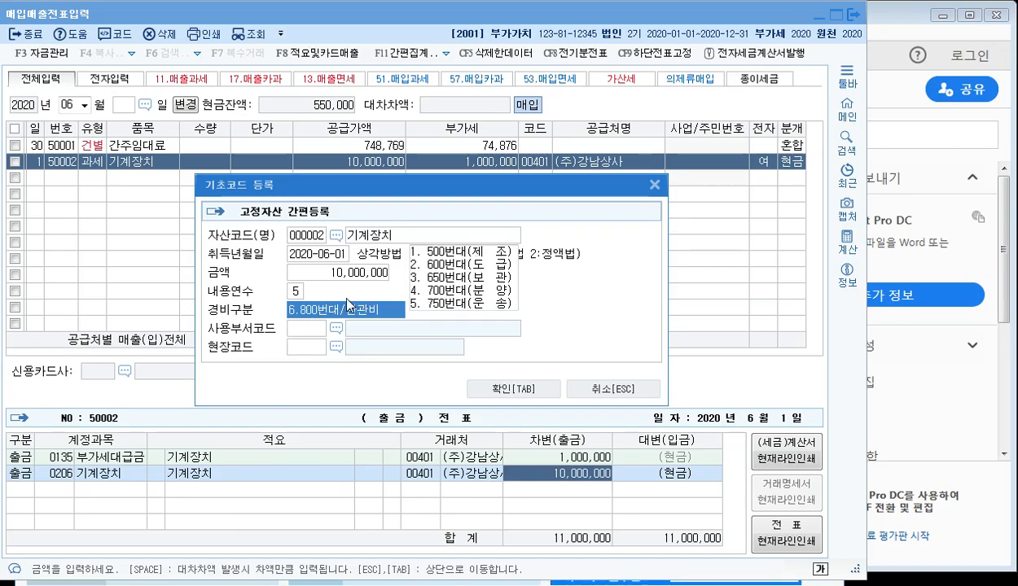
left_click(449, 255)
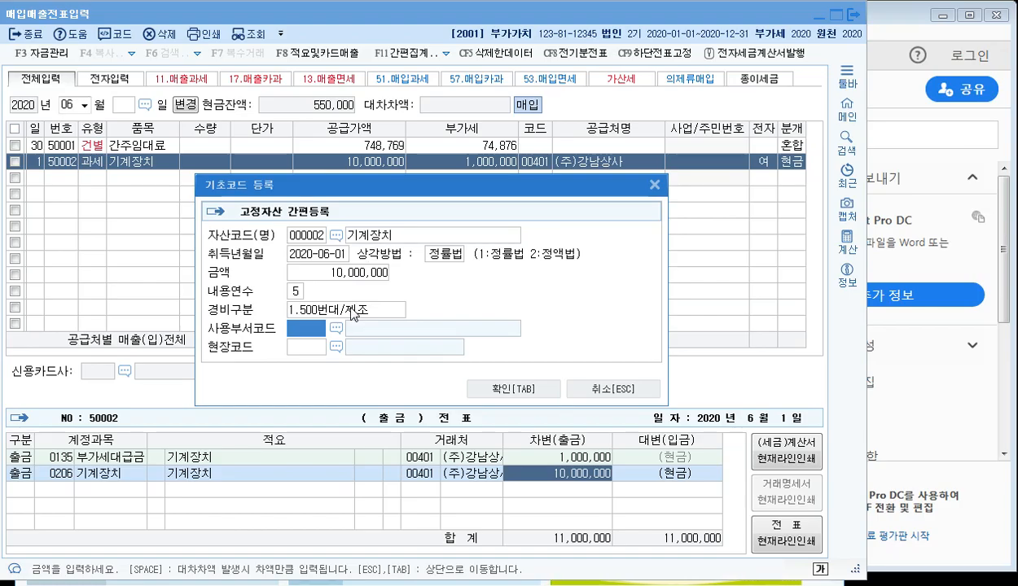
left_click(522, 391)
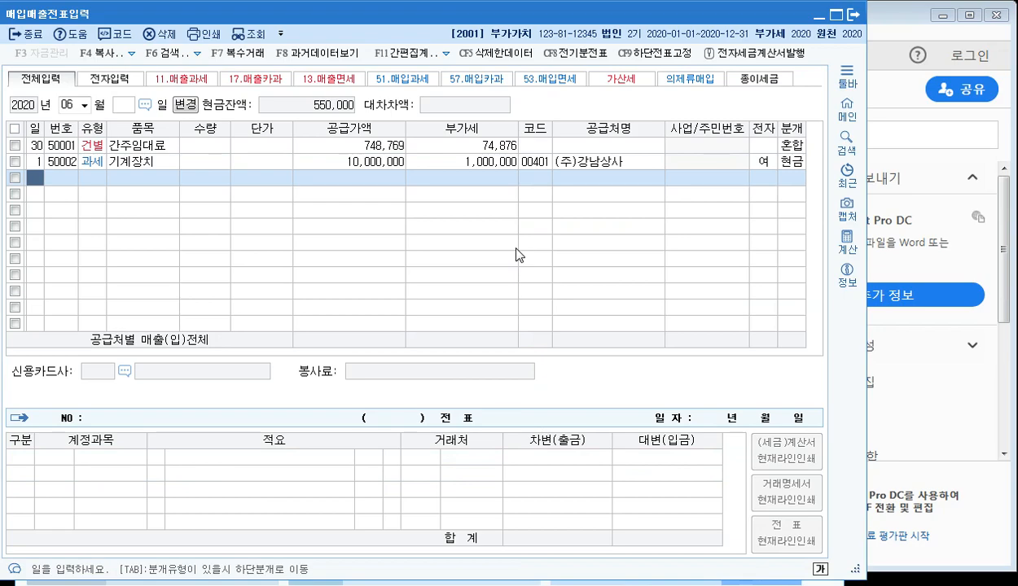
Return to the voucher entry from the main menu and inspect the journal lines of the 기계장치 purchase
left_click(816, 19)
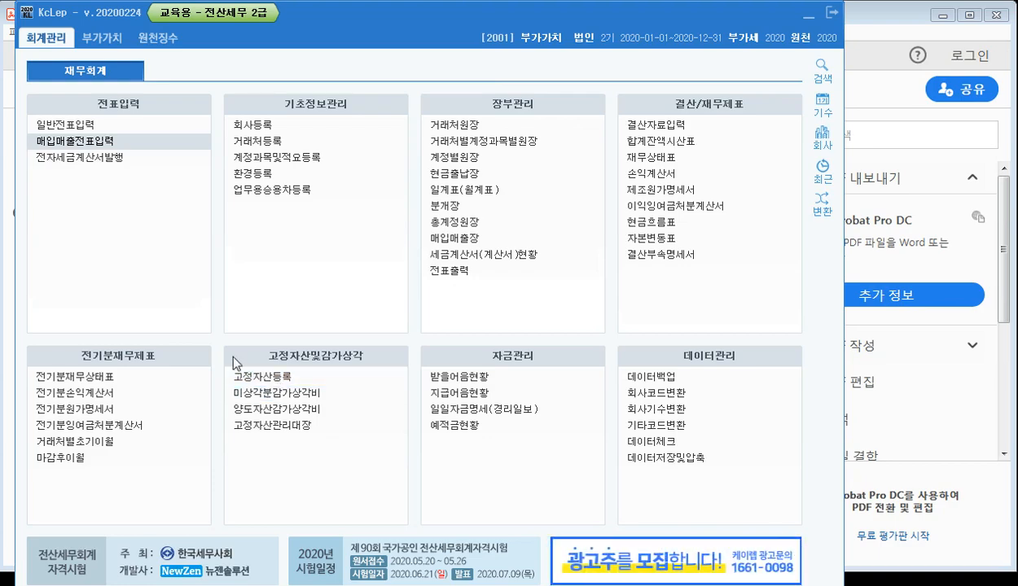
left_click(103, 146)
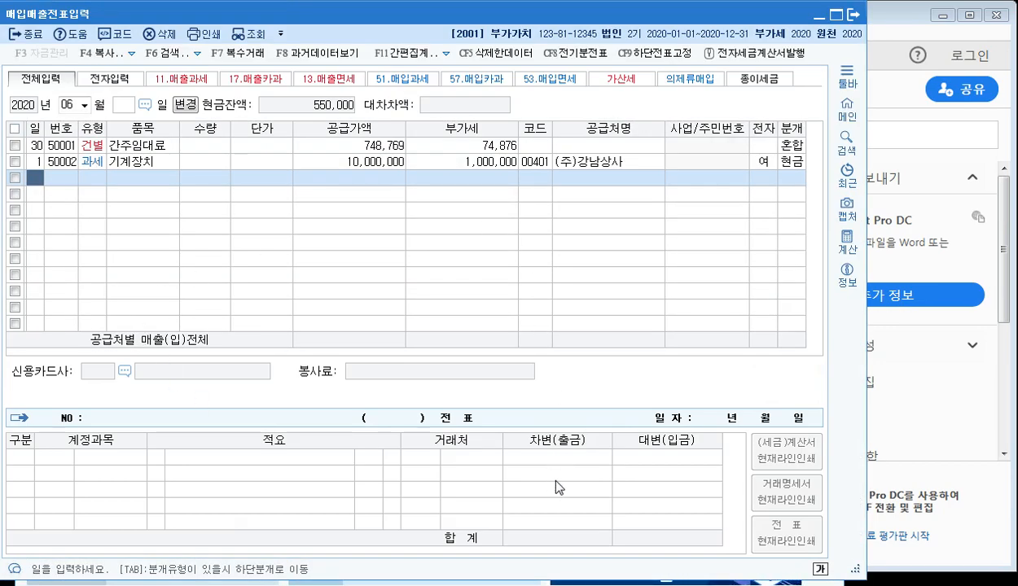
left_click(143, 162)
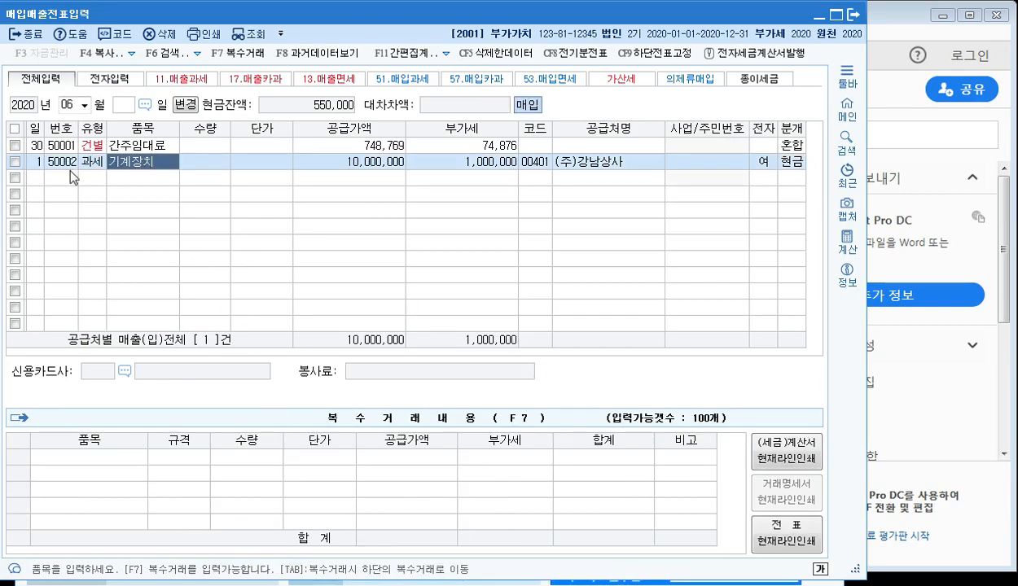
left_click(35, 161)
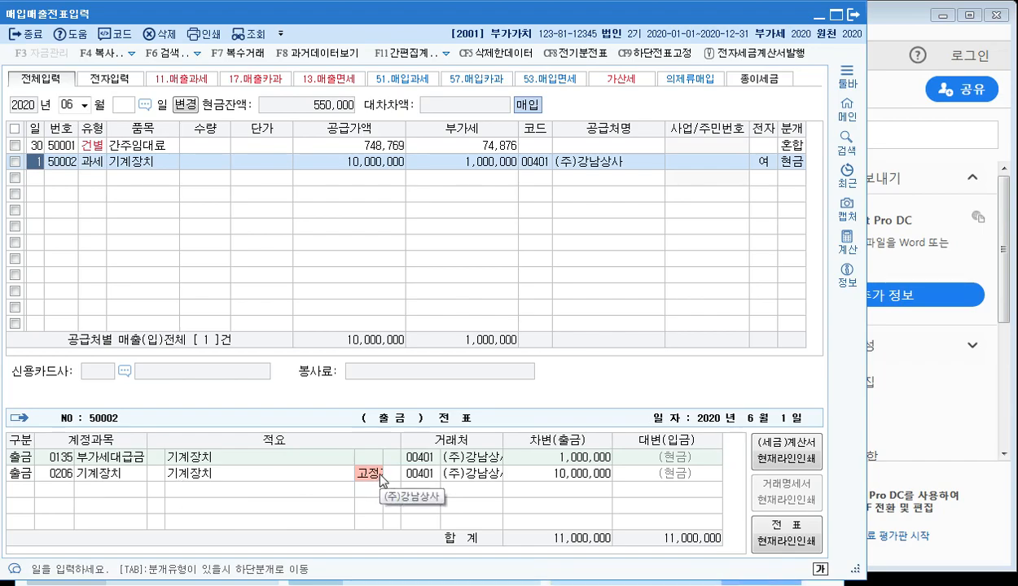
Start a voucher dated 2 June with VAT type 51.과세, consulting the asset purchase table in the Adobe Acrobat Reader textbook PDF
left_click(32, 174)
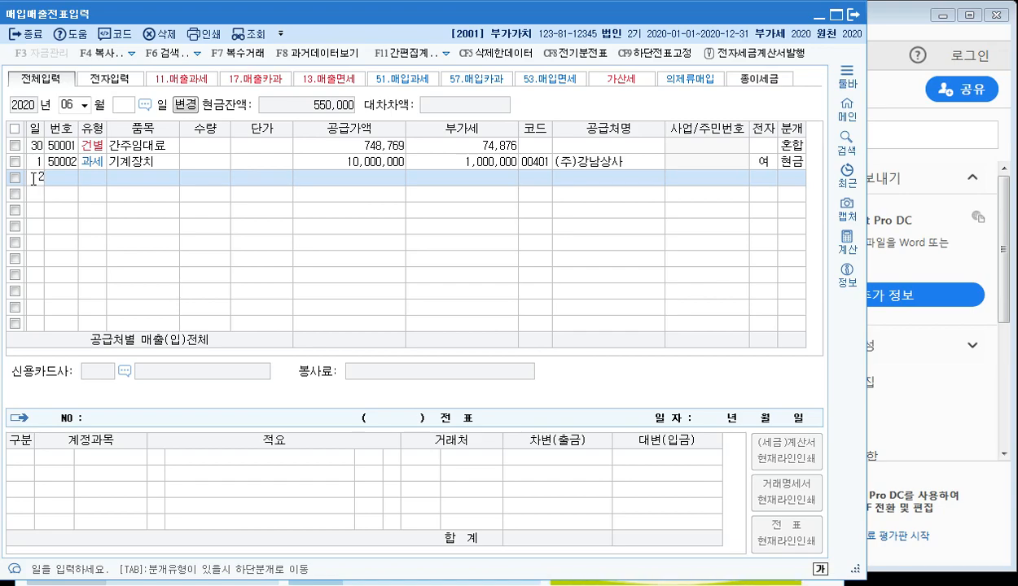
key("Return")
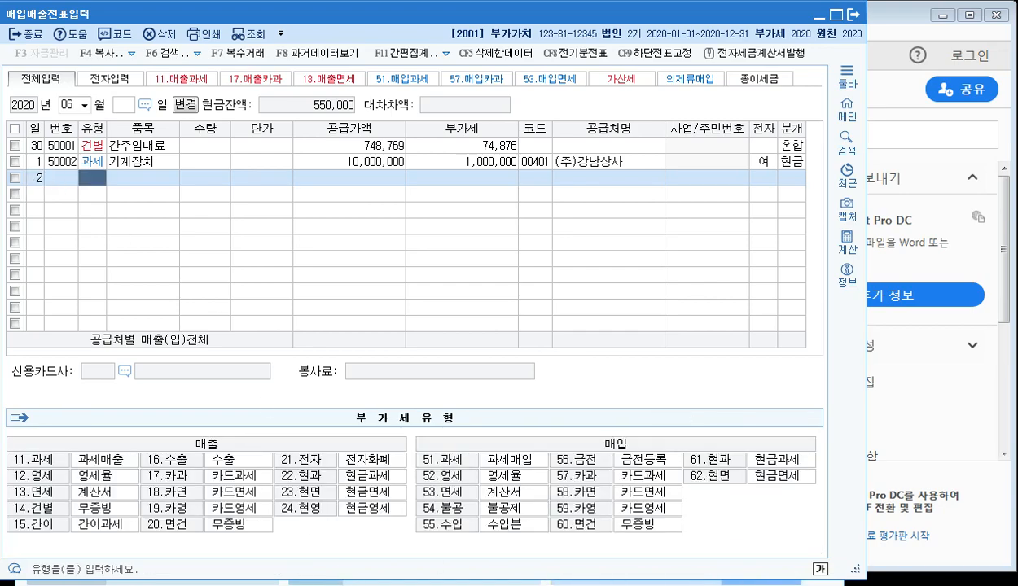
key("alt+Tab")
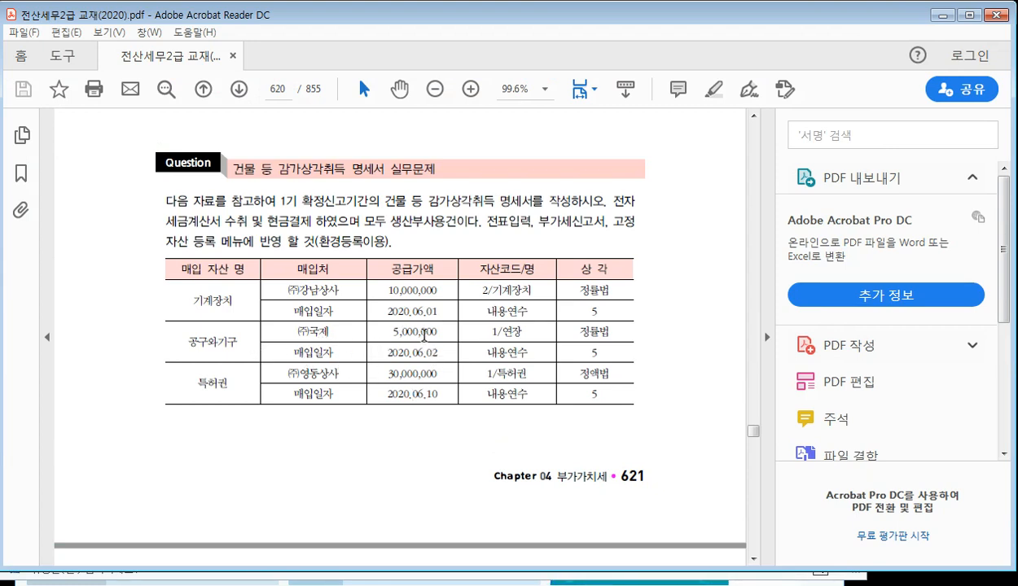
key("alt+Tab")
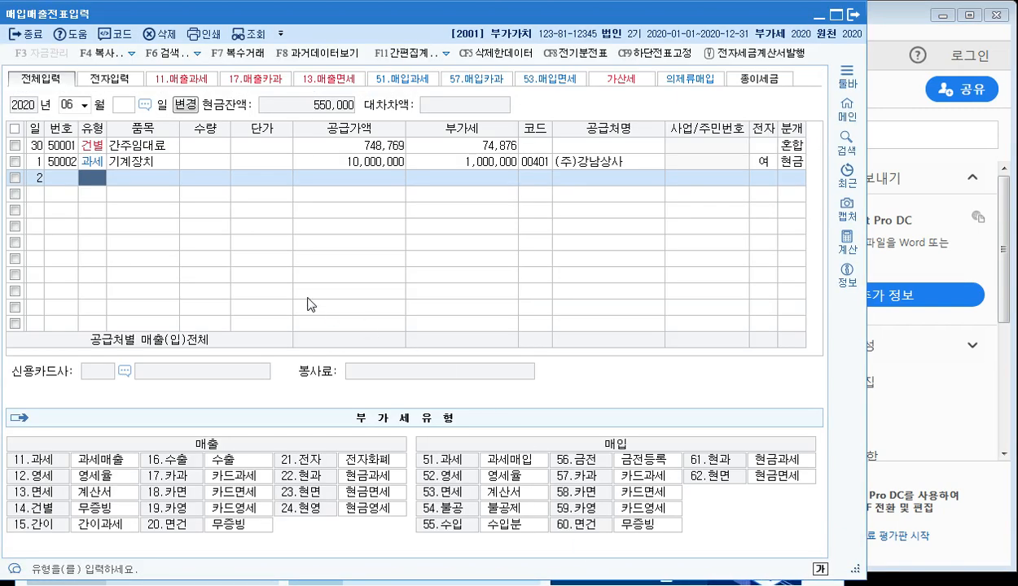
type("51")
key("Return")
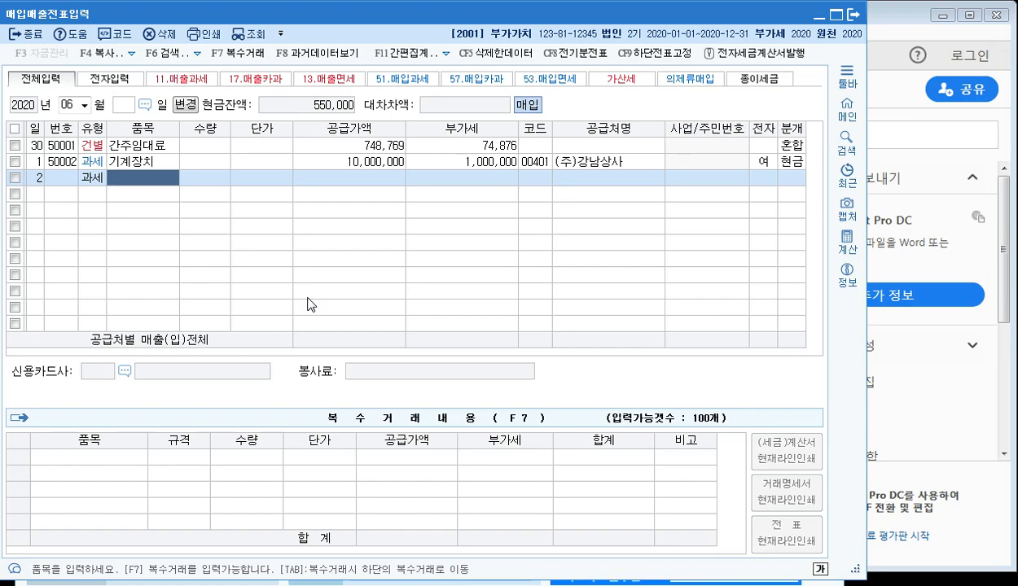
Enter 공구와기구 as the item with a supply amount of 5,000,000, leaving quantity and unit price blank
type("공구와ㄱㅣ구")
key("Return")
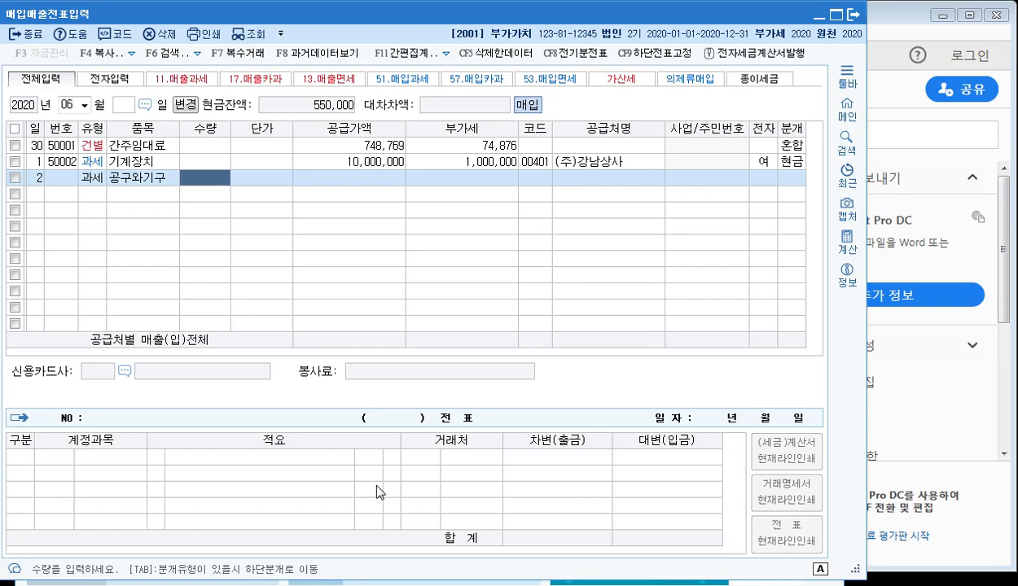
key("Return")
key("Return")
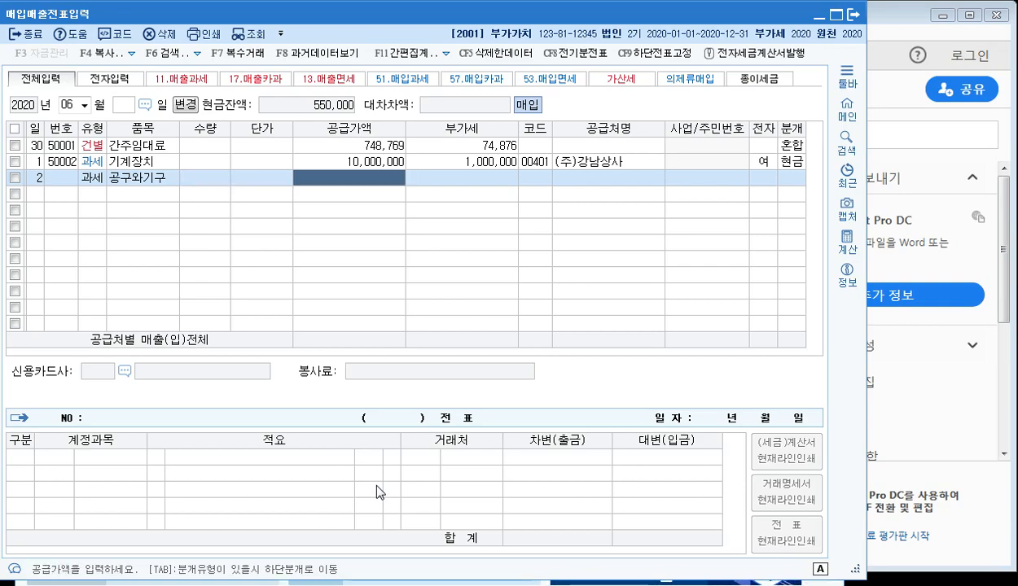
type("5,000,000")
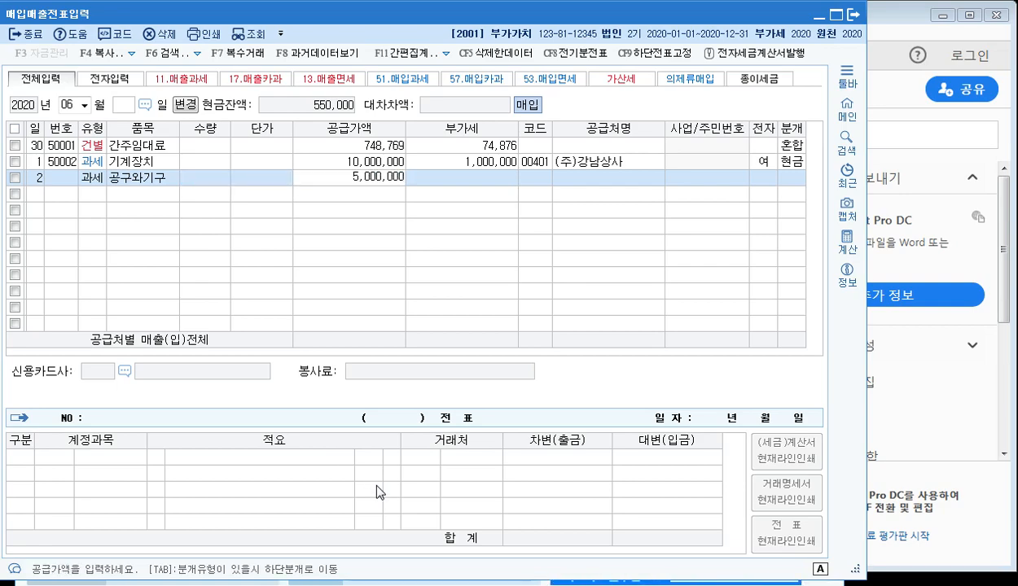
key("Return")
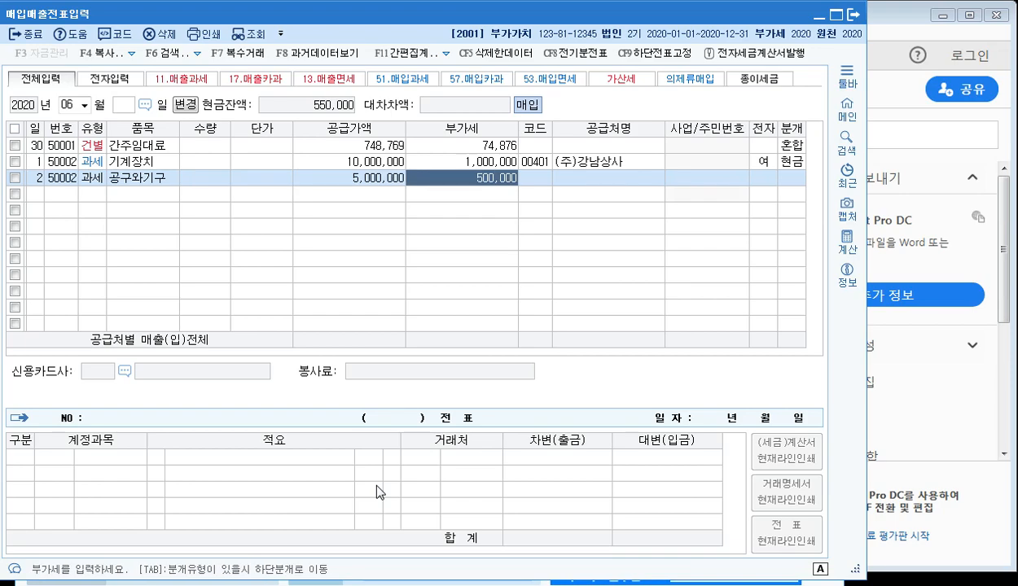
Assign (주)국제 as the supplier of the 공구와기구 purchase and mark it as having an electronic tax invoice (1, 여)
key("Return")
type("국제")
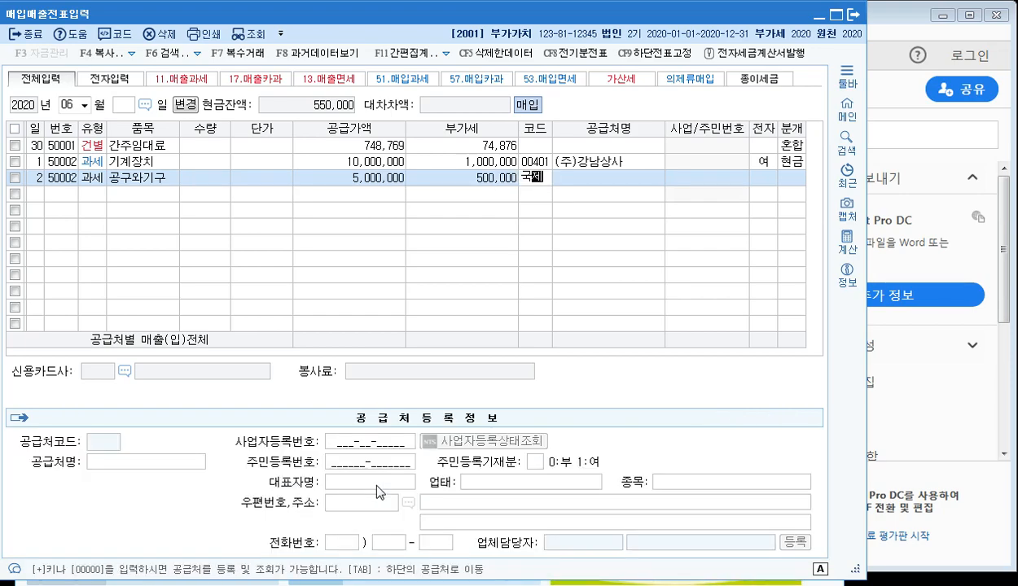
key("Return")
key("Return")
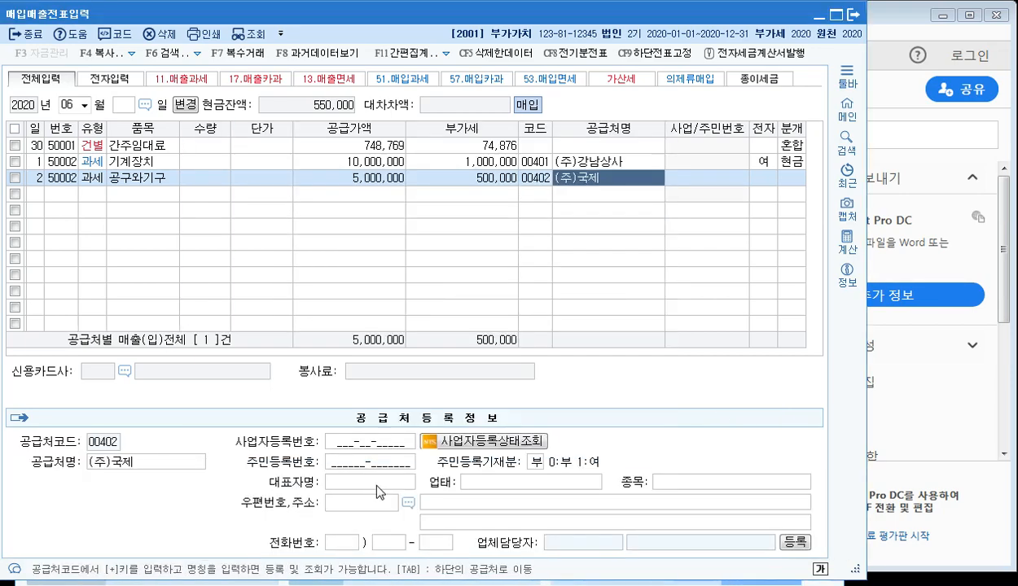
type("1")
key("Return")
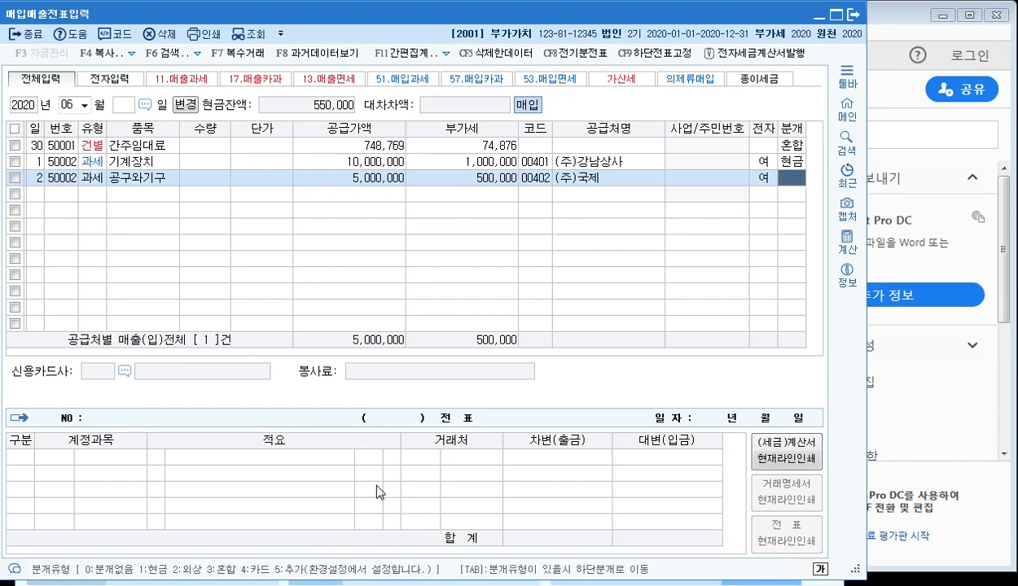
Set the 공구와기구 purchase's journal type to cash (1, 현금) and change its 상품 debit account to 0210 공구와기구
type("1")
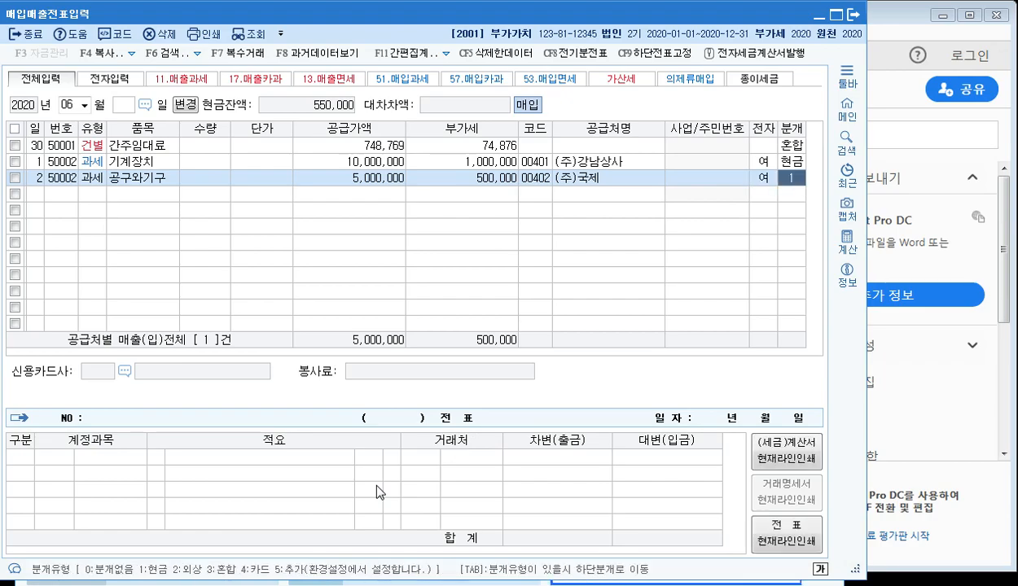
key("Return")
type("공구")
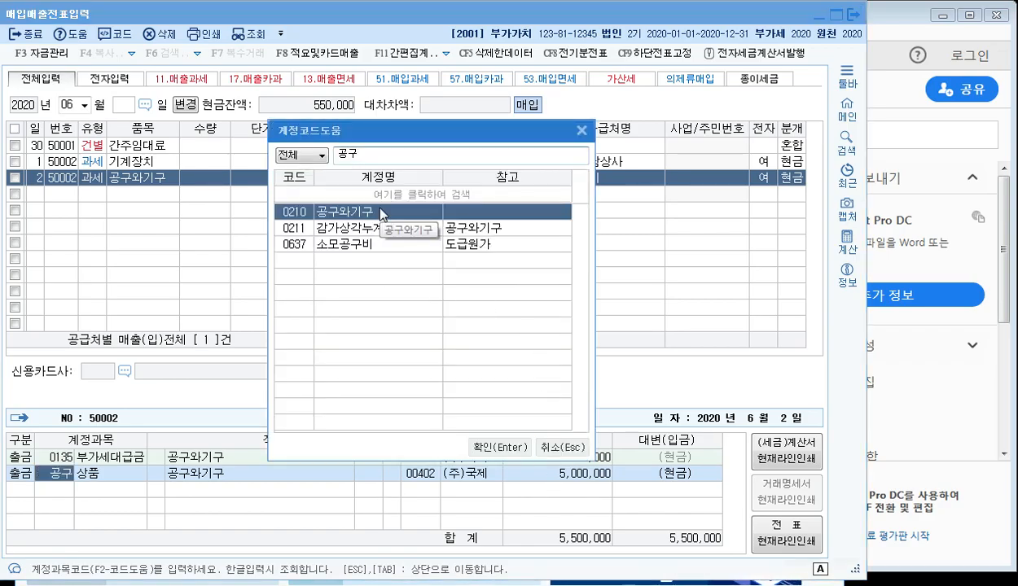
left_click(487, 447)
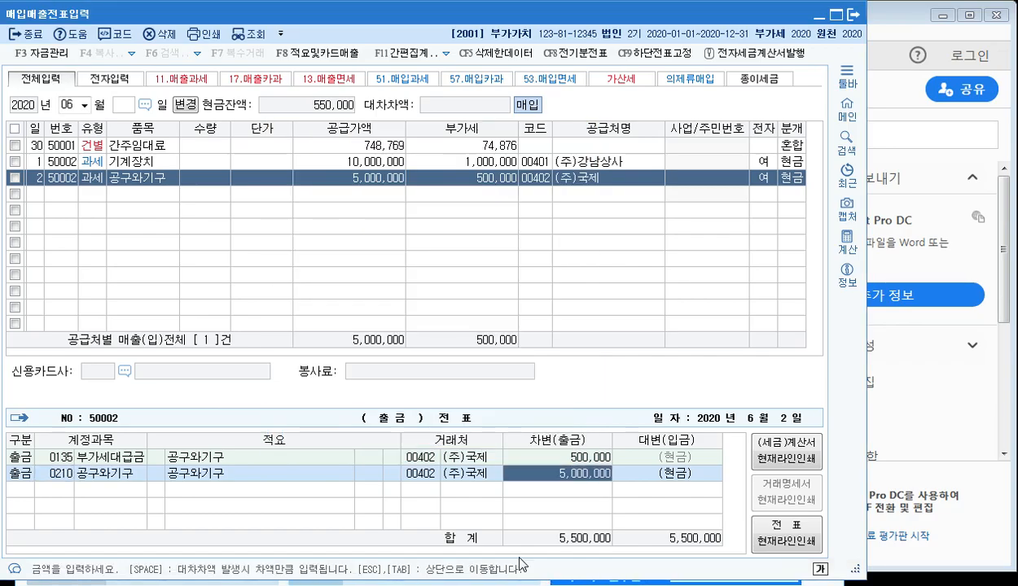
Register 공구와기구 in 고정자산 간편등록 with asset code 000001 and expense category 1.500번대/제조, keeping the other values
key("Return")
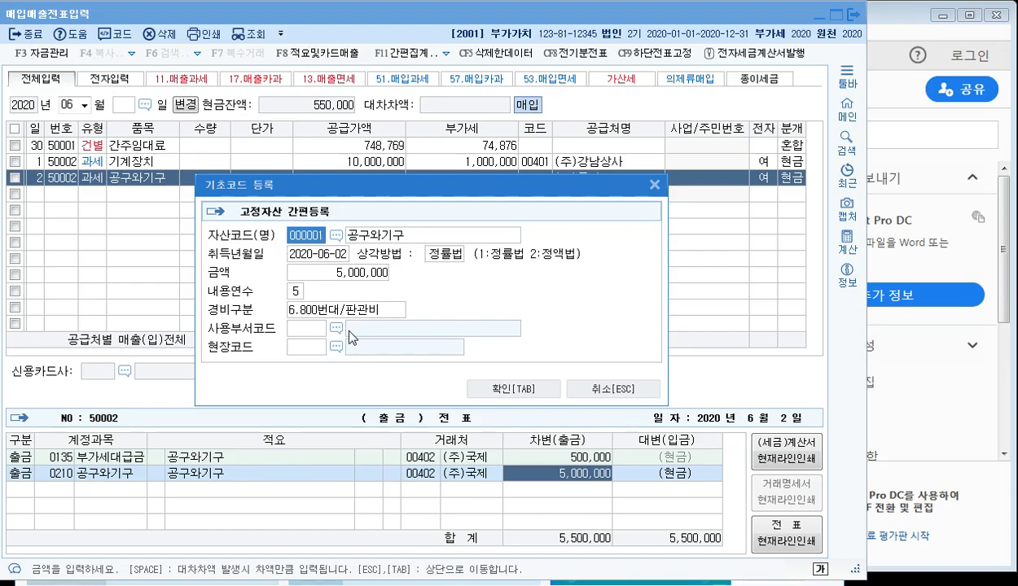
key("Return")
key("Return")
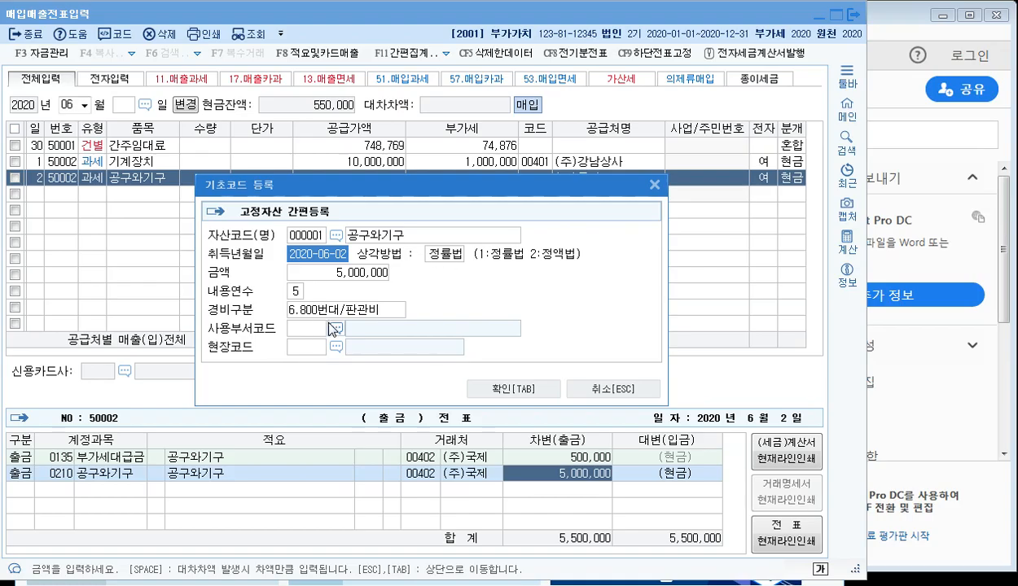
left_click(328, 312)
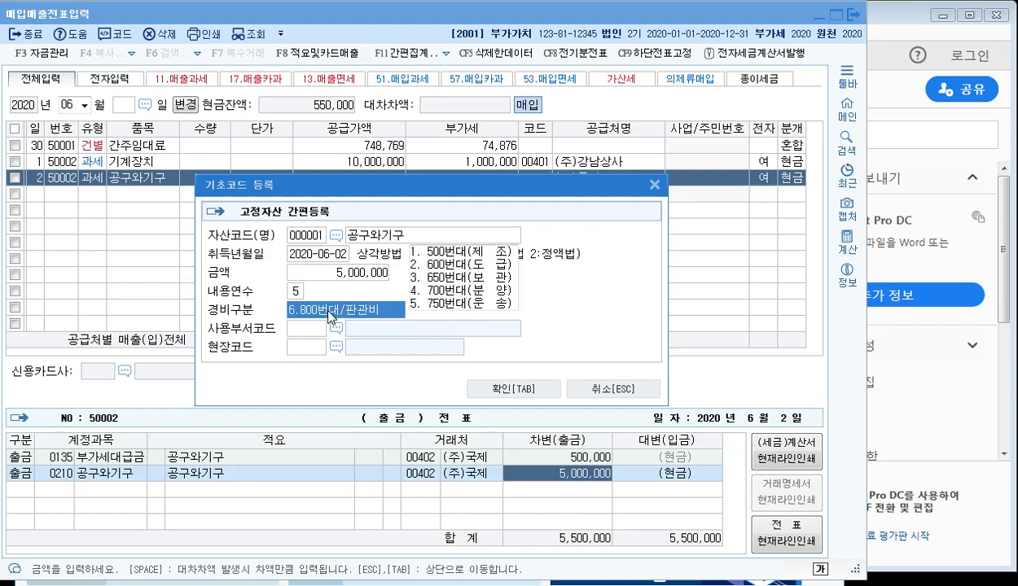
left_click(444, 250)
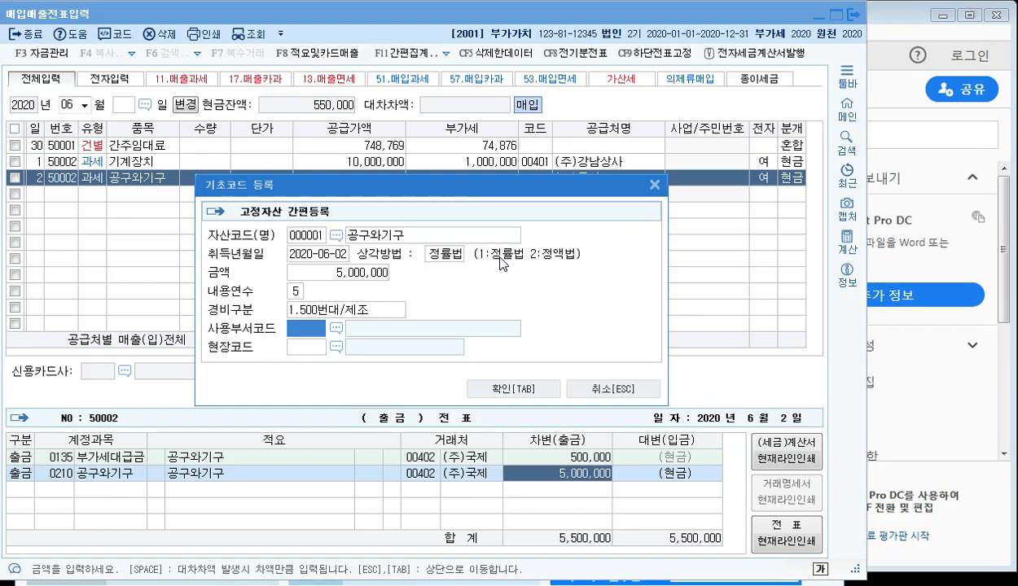
left_click(526, 390)
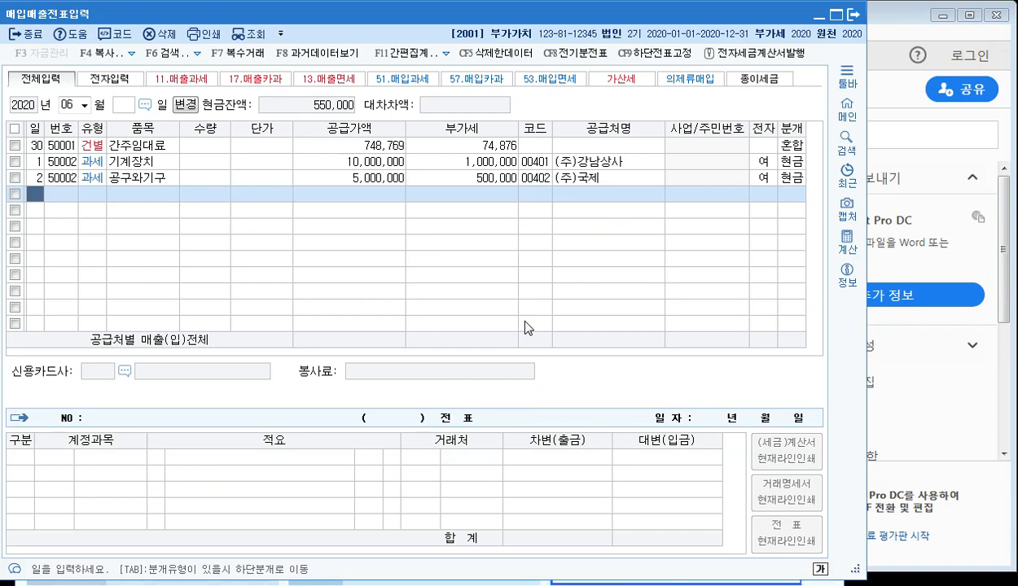
Check the next purchase in the textbook PDF and start a voucher dated 10 June with VAT type 51.과세
key("alt+Tab")
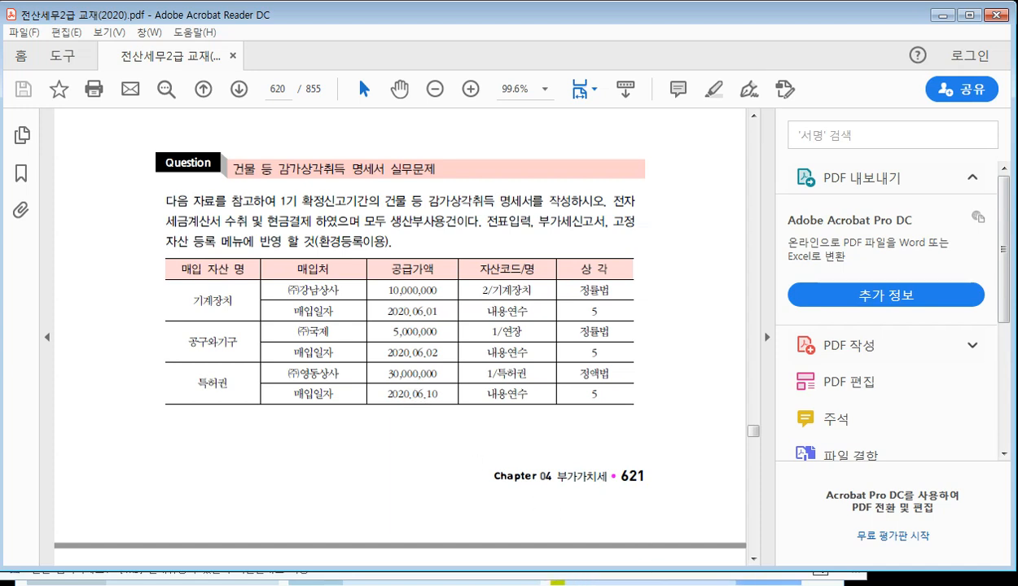
key("alt+Tab")
type("10")
key("Return")
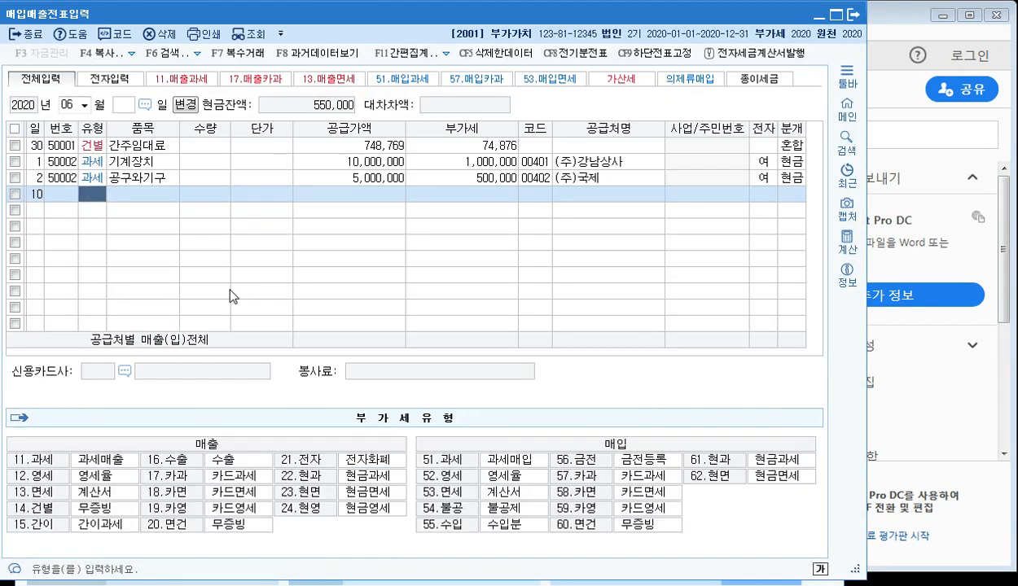
type("51")
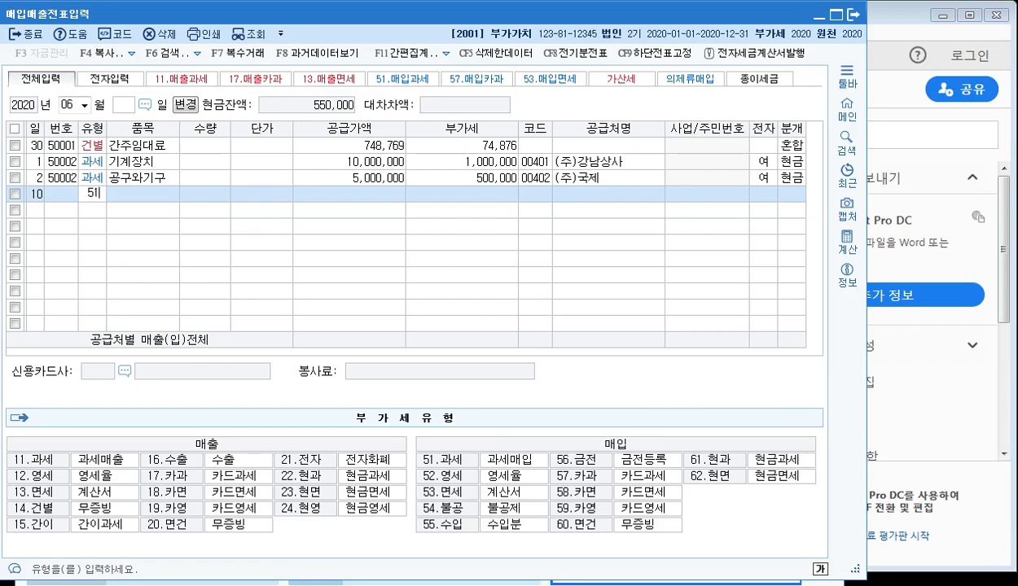
key("Return")
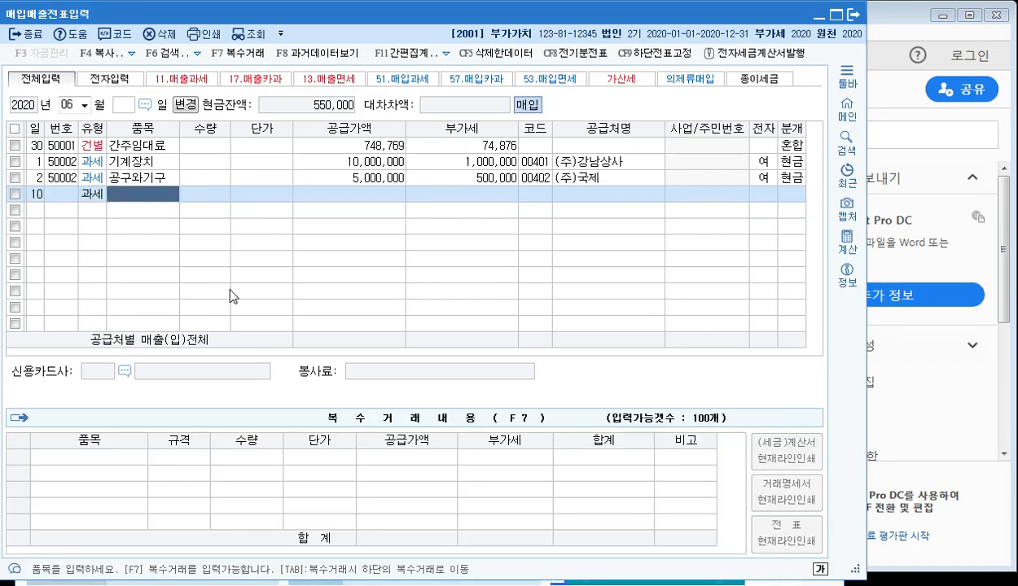
Enter 특허권 as the item with a supply amount of 30,000,000, checking the amount in the textbook PDF
type("특허권")
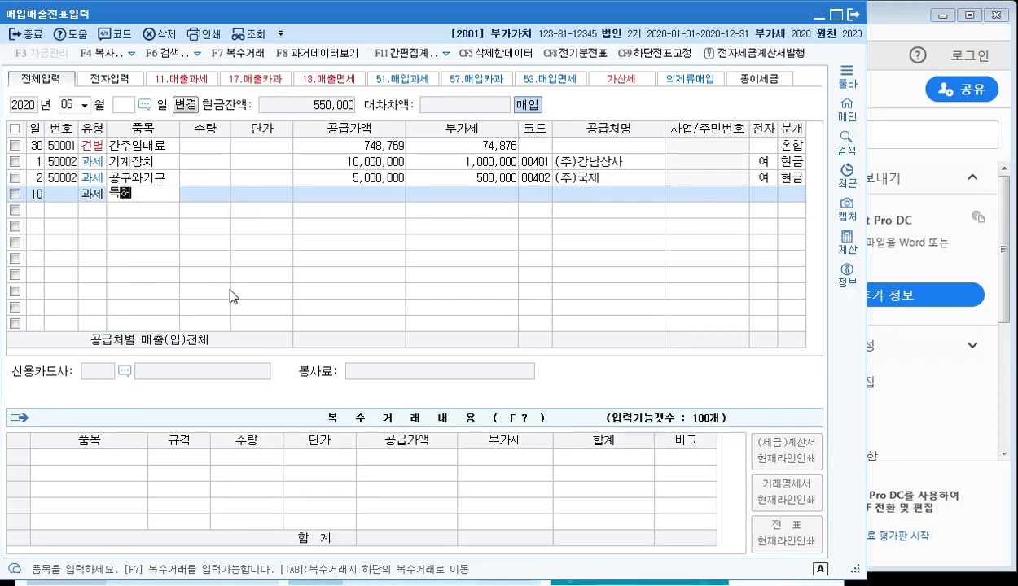
key("Return")
key("Return")
key("Return")
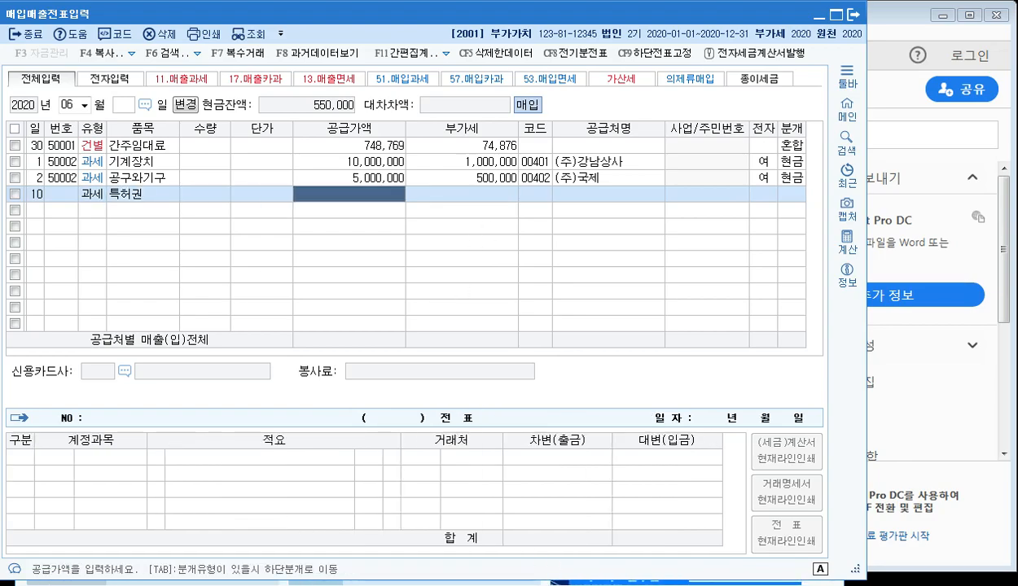
key("alt+Tab")
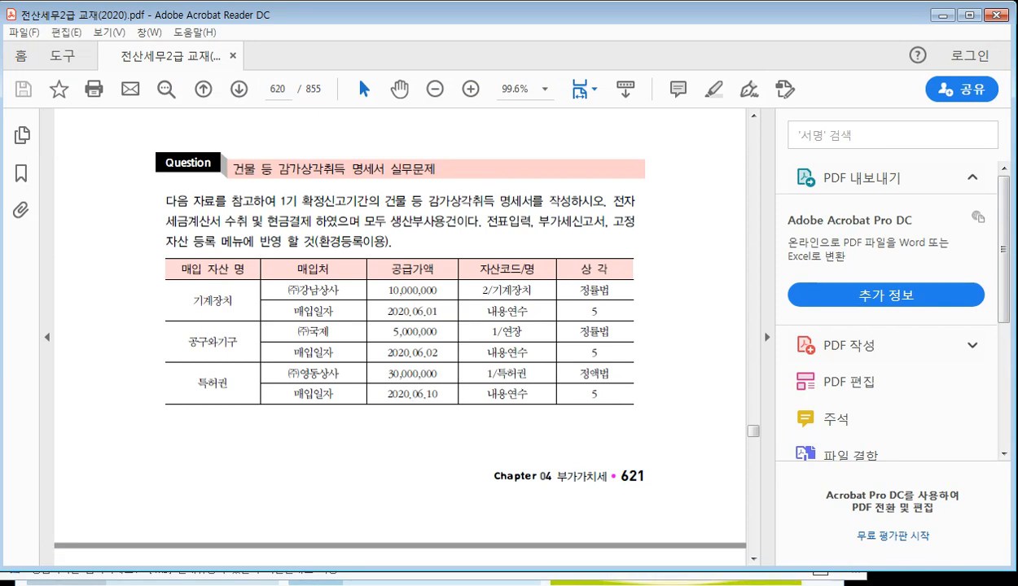
key("alt+Tab")
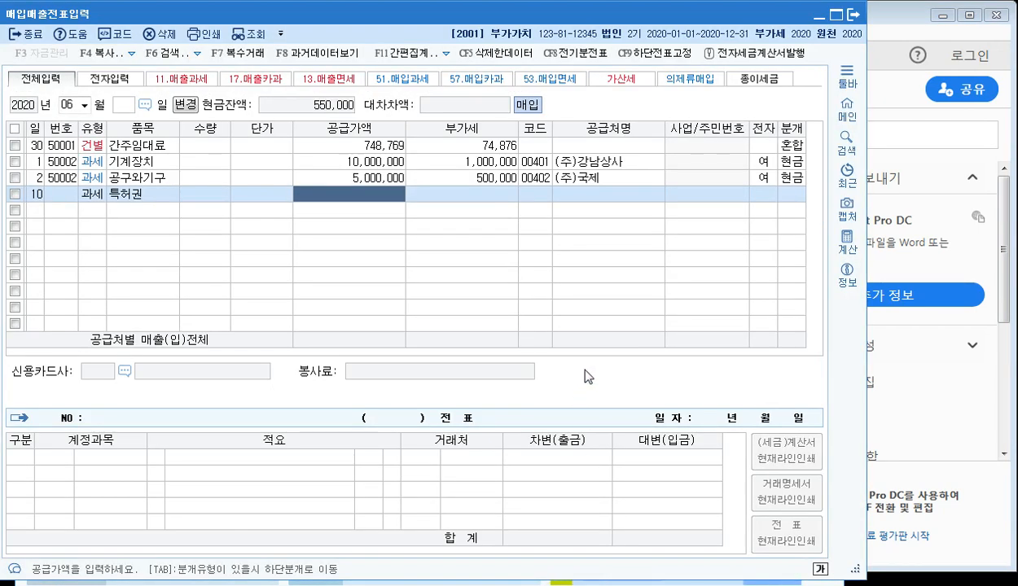
type("30000")
key("Return")
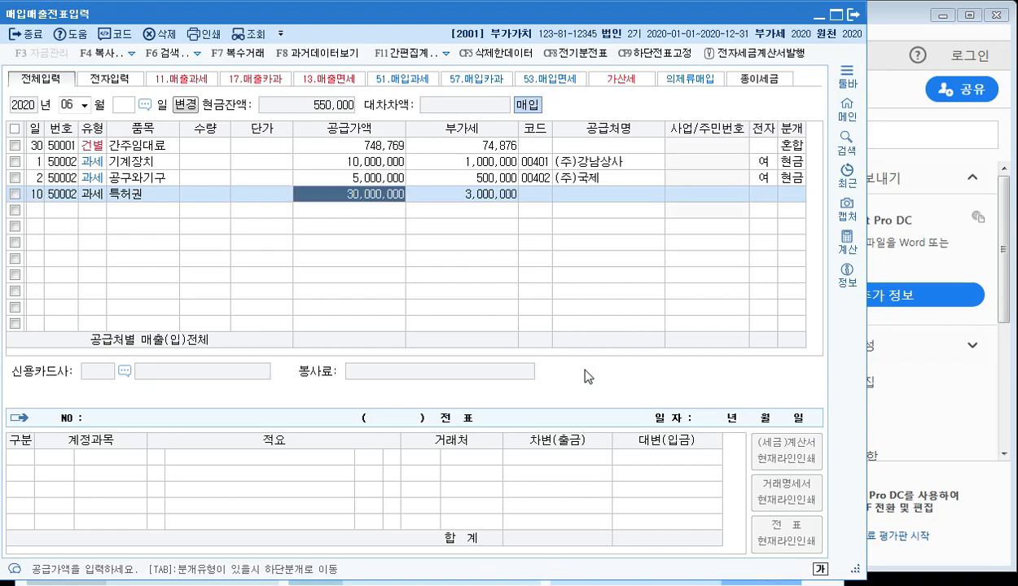
Look up 영동 and assign (주)영동상사 (00403) as the supplier of the 특허권 purchase
key("Return")
type("영동")
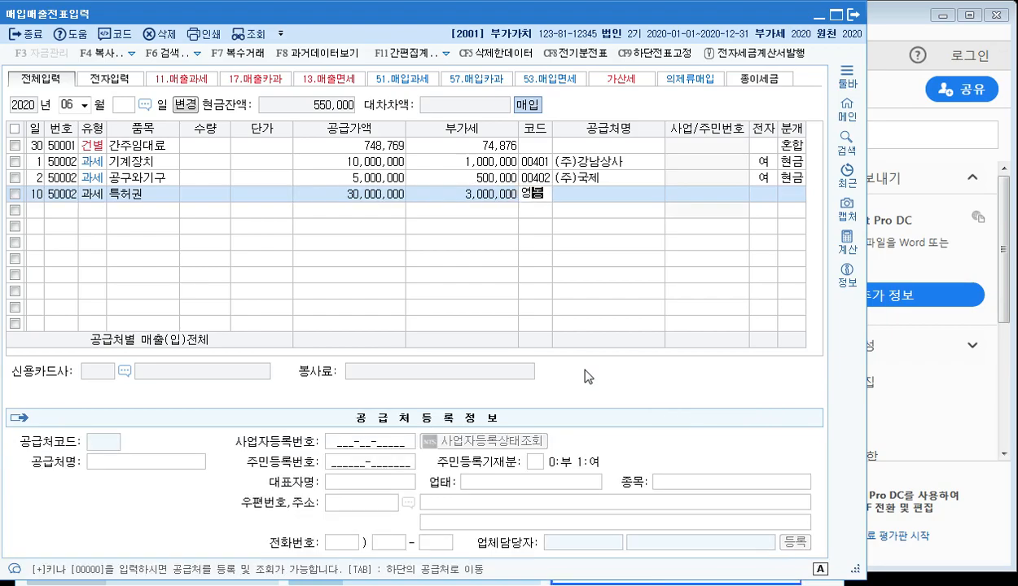
key("Return")
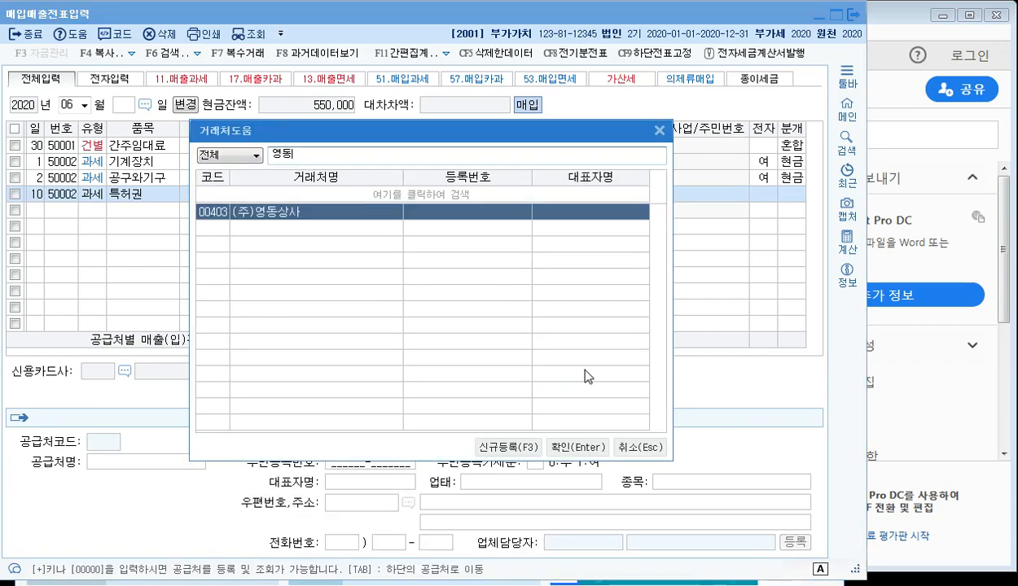
left_click(590, 449)
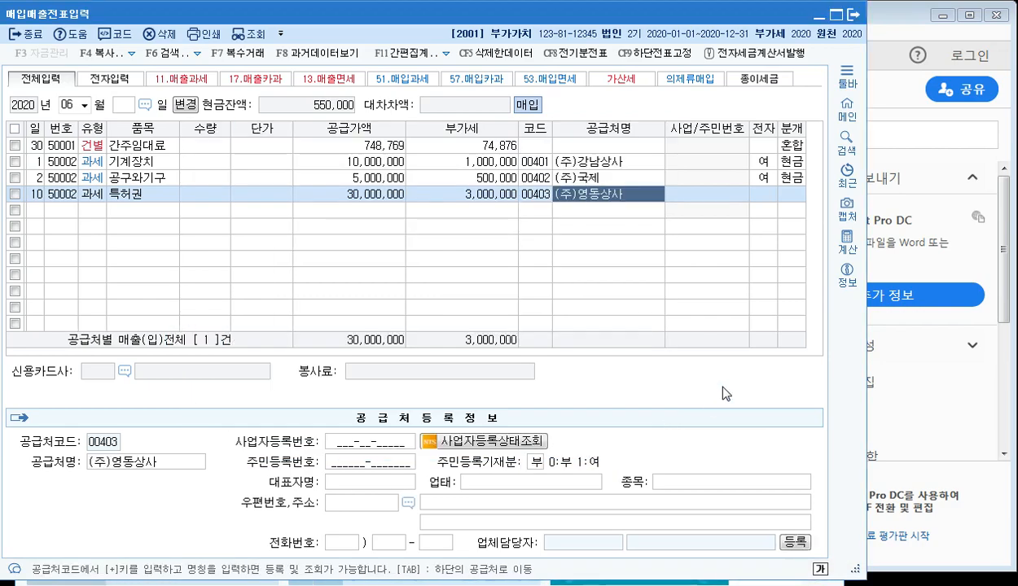
Mark the 특허권 purchase as having an electronic tax invoice (1, 여) and set its journal type to cash (1, 현금)
key("Return")
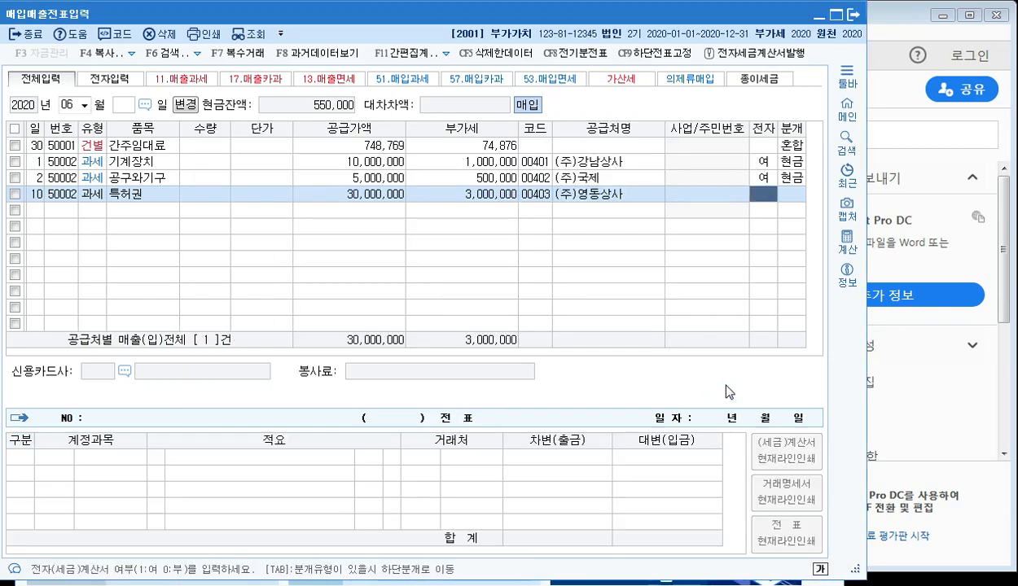
type("1")
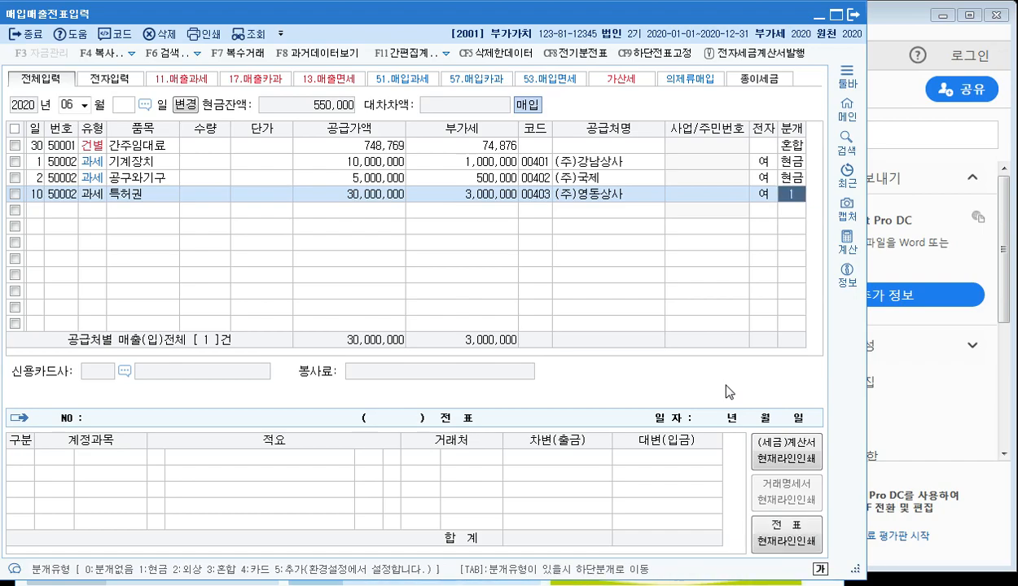
type("1")
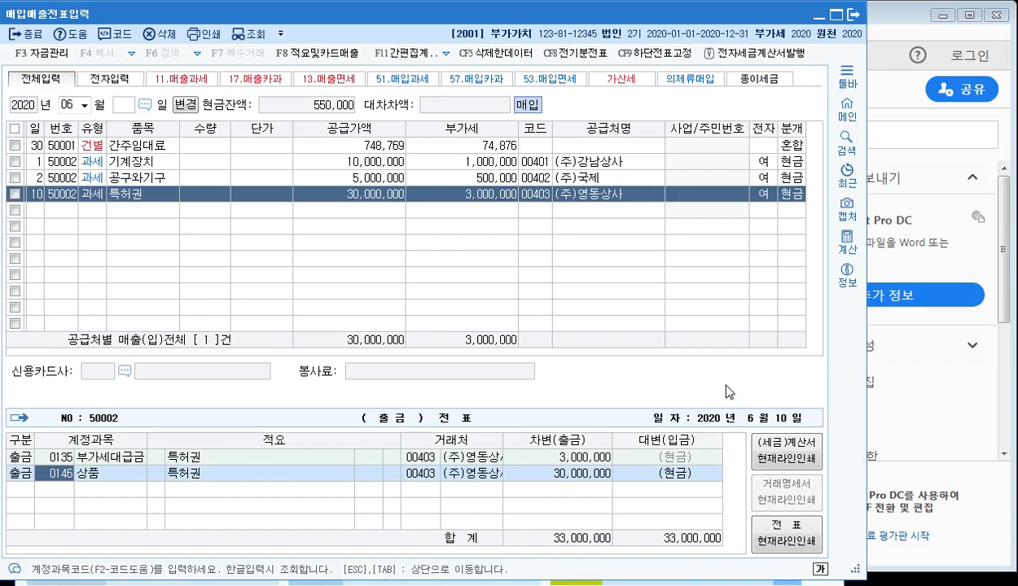
Change the supply-amount line's account to 0219 특허권 in the 10 June voucher and open its fixed-asset quick registration
type("특허")
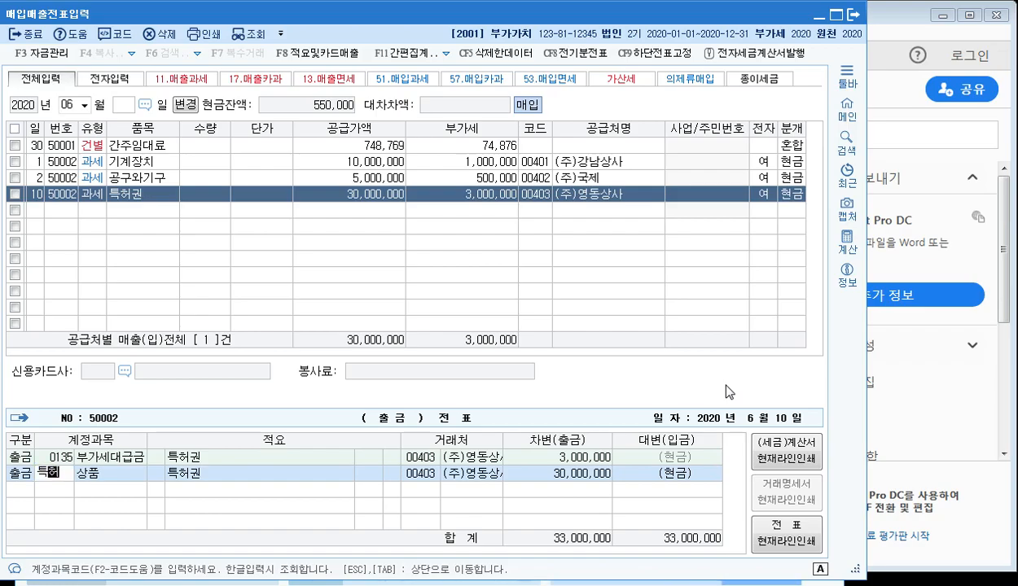
key("Return")
key("Return")
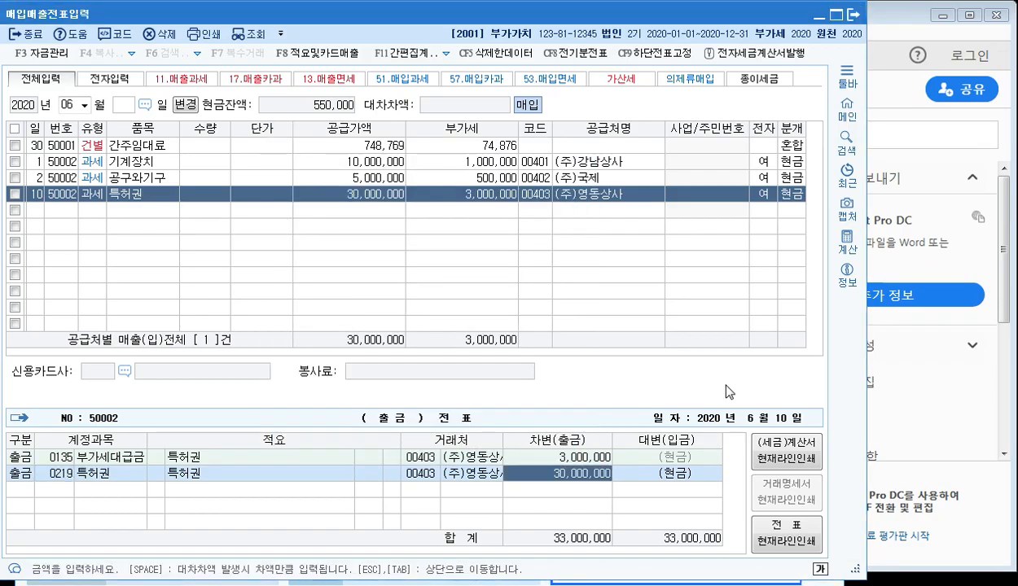
key("Return")
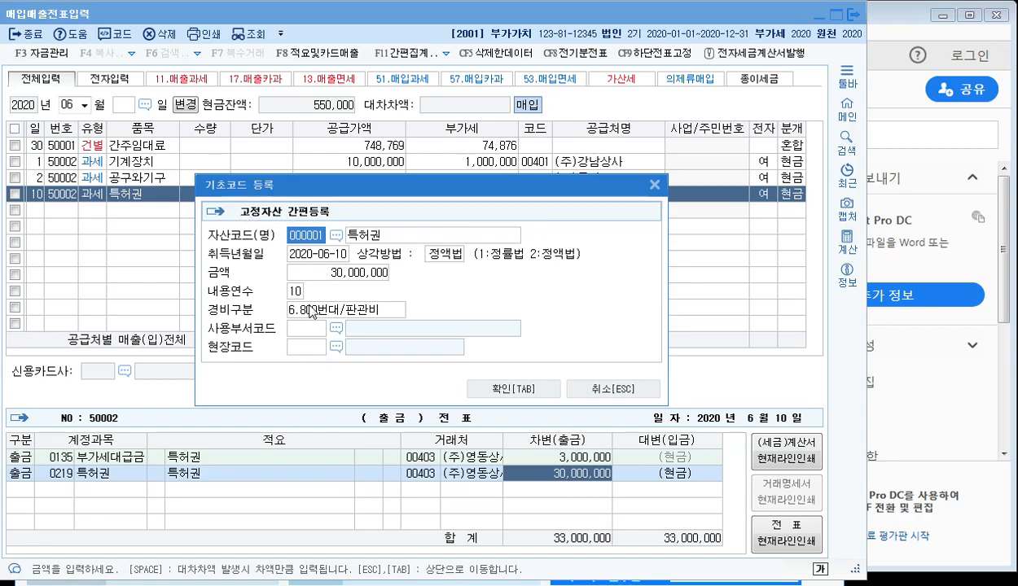
Keep asset code 000001 and acquisition date 2020-06-10 for 특허권, and set its useful life to 5 years
key("Return")
key("Return")
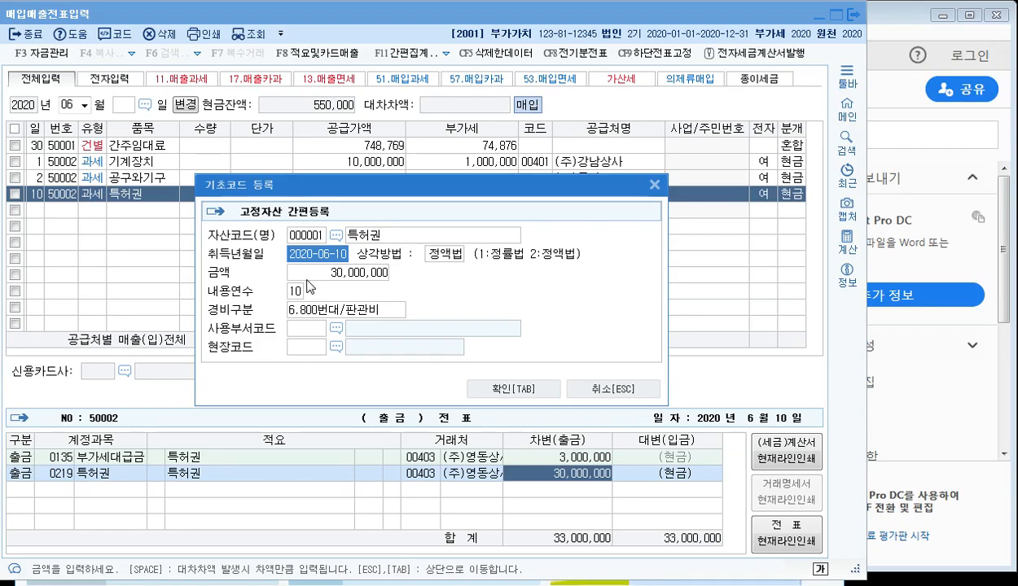
left_click(300, 295)
type("5")
key("Return")
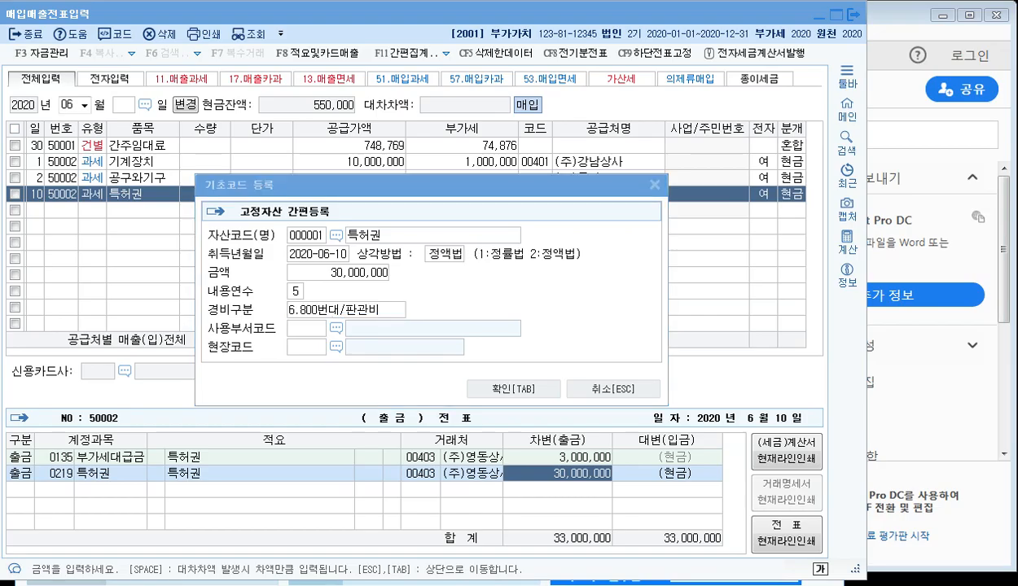
Check the usage department in the textbook PDF, set the asset's expense category to 1.500번대/제조 and complete the registration
key("alt+Tab")
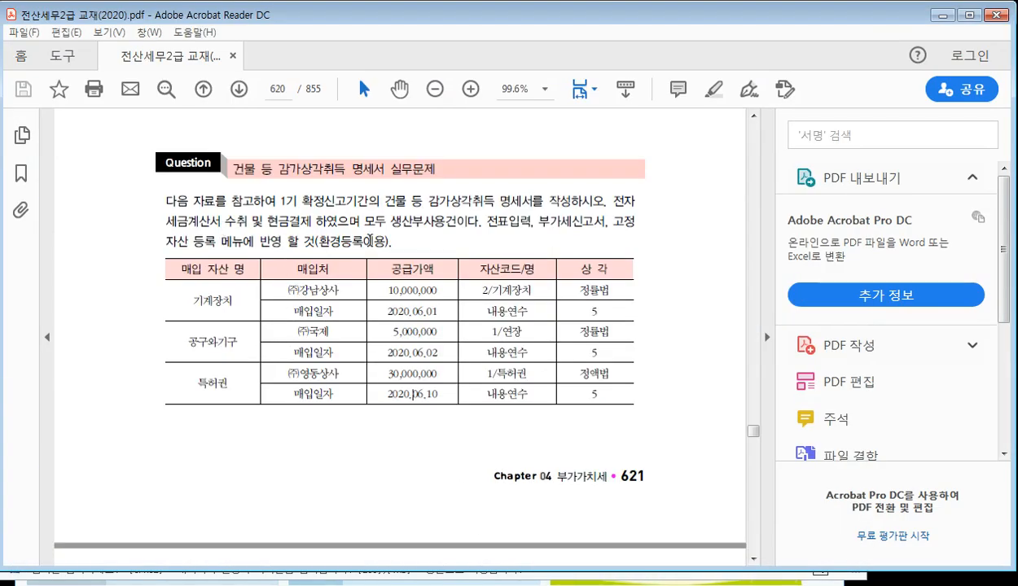
left_click_drag(364, 220, 480, 221)
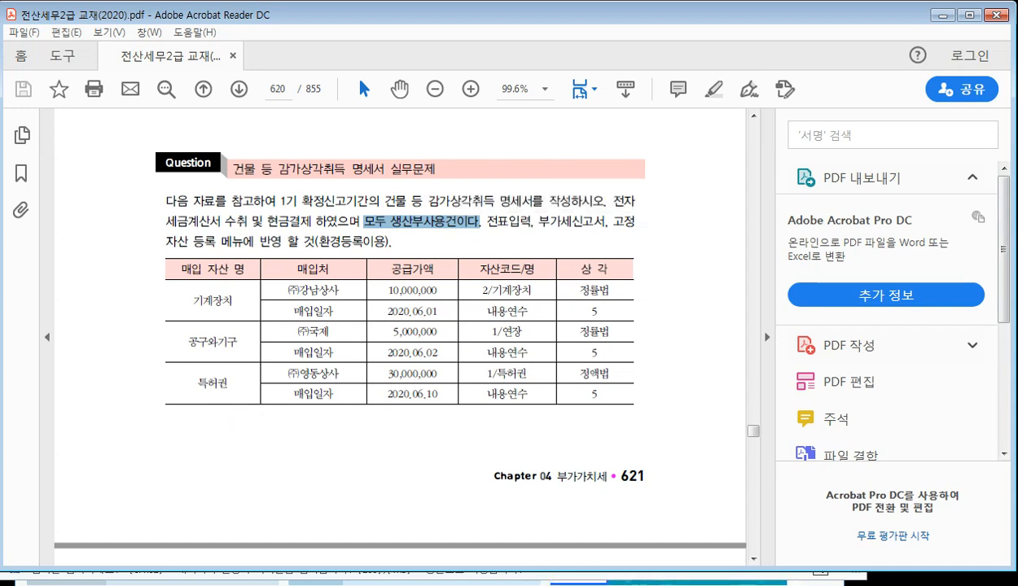
key("alt+Tab")
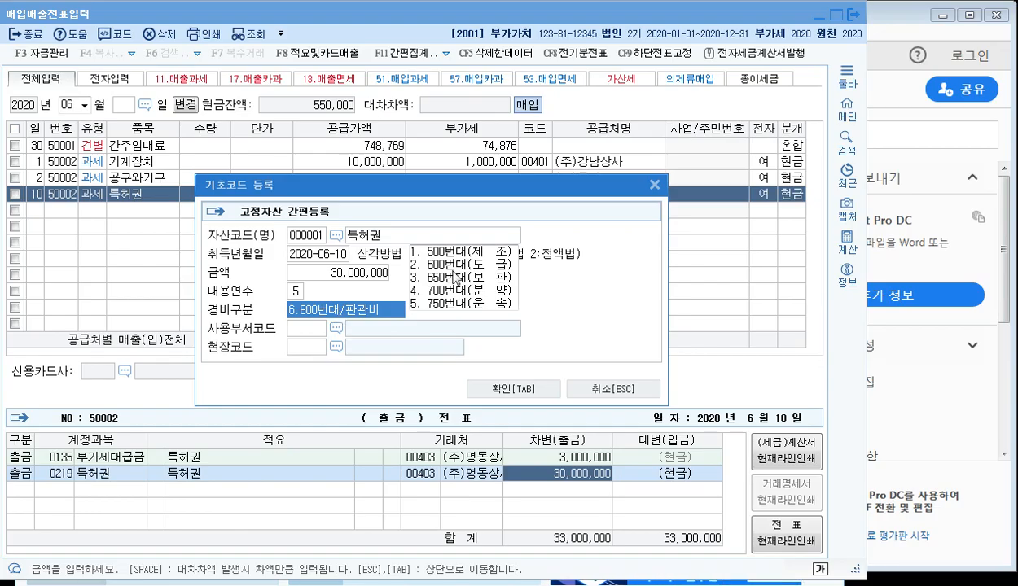
left_click(448, 253)
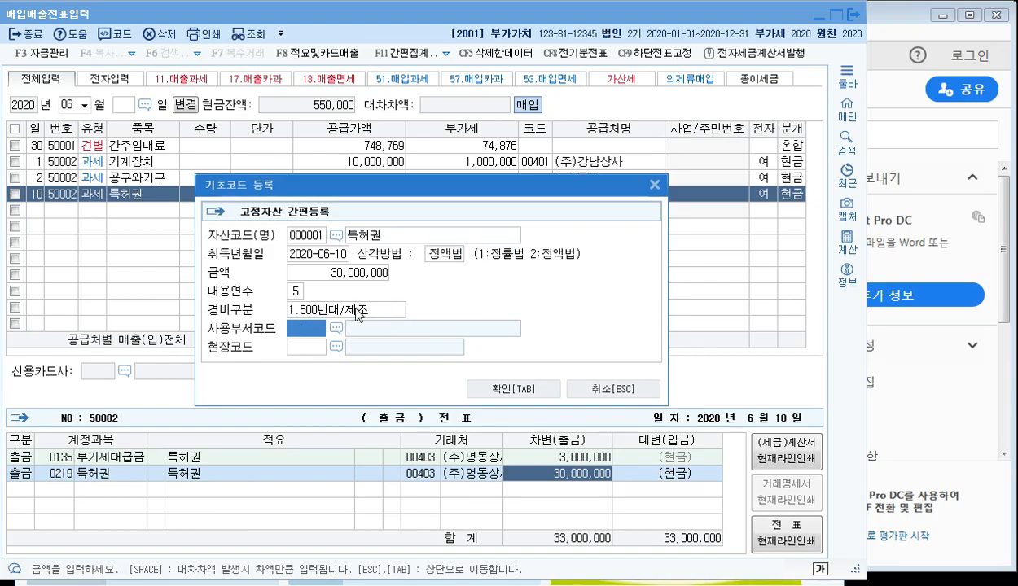
left_click(523, 388)
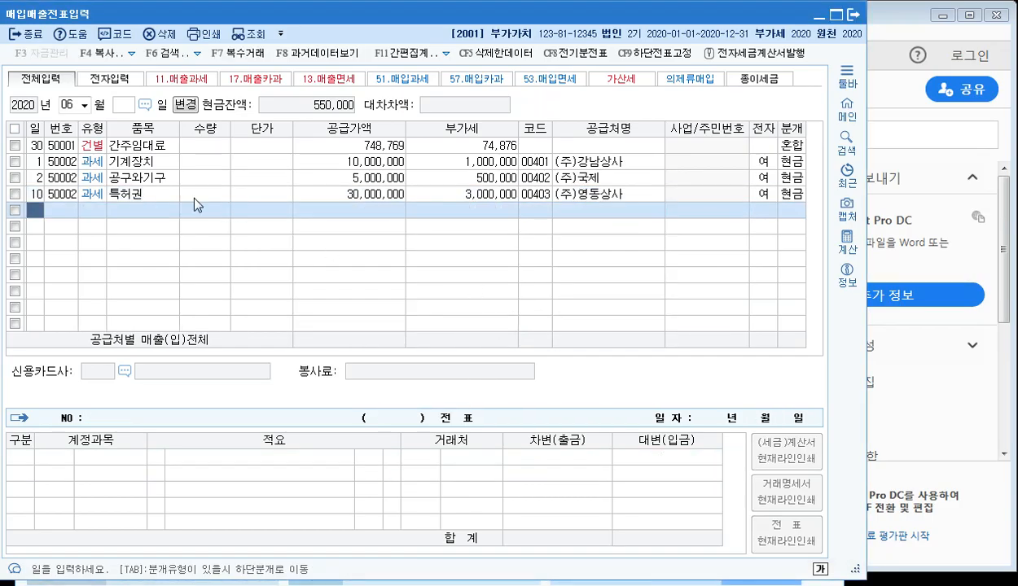
Review the 기계장치, 공구와기구 and 특허권 purchase lines in the June voucher list
left_click(145, 163)
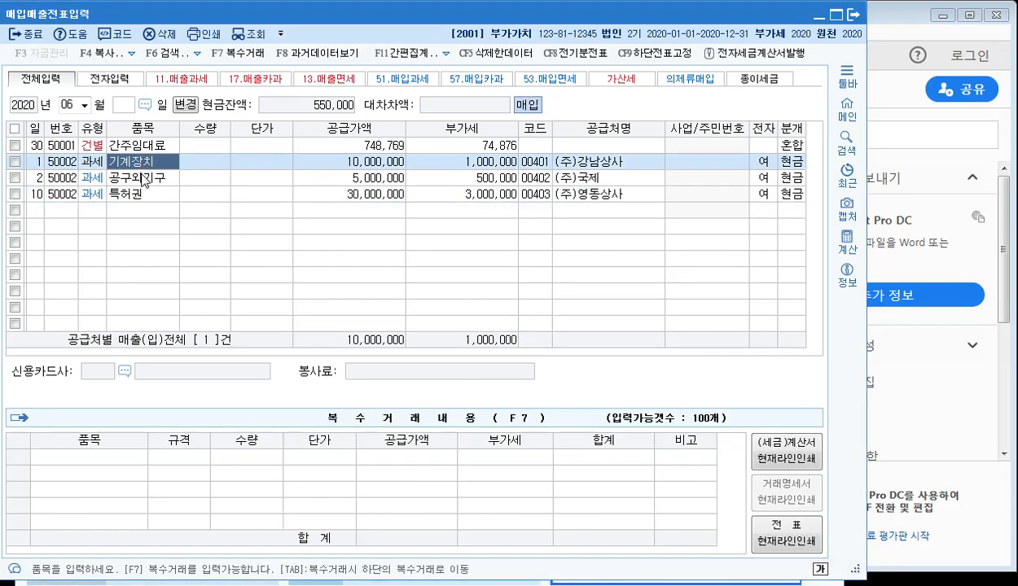
left_click(143, 182)
left_click(143, 196)
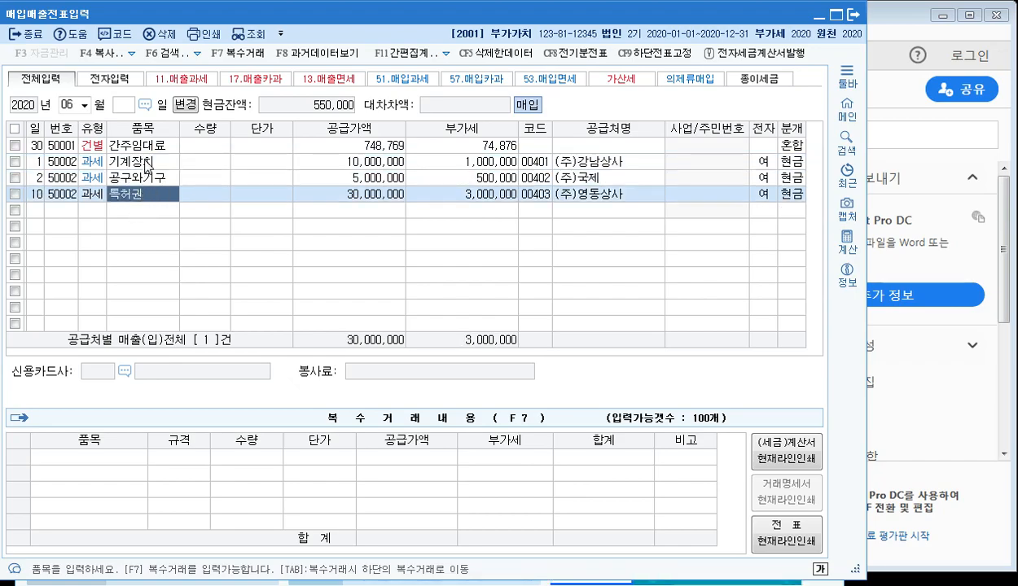
left_click(145, 163)
left_click(148, 181)
left_click(139, 195)
left_click(139, 180)
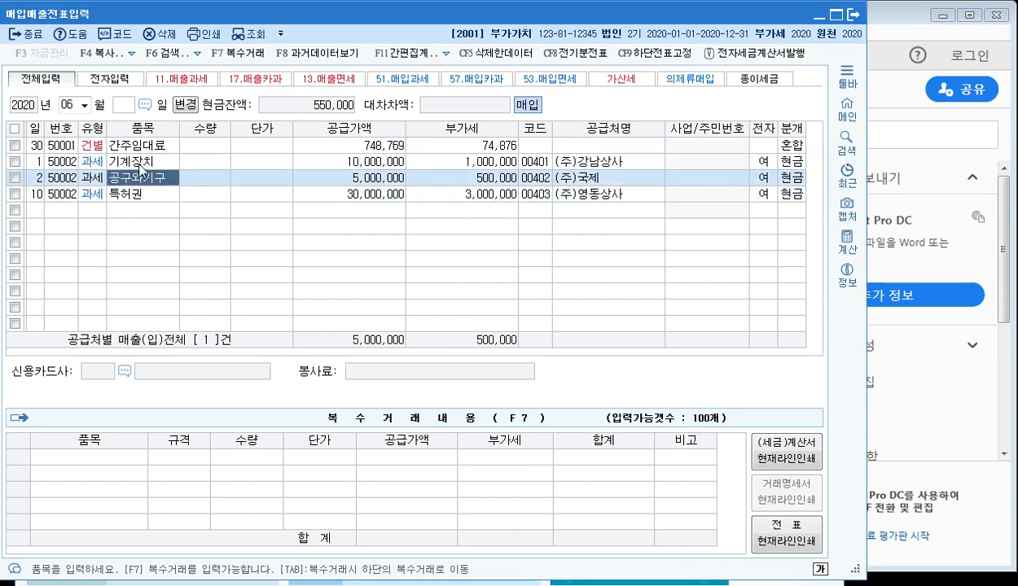
left_click(141, 165)
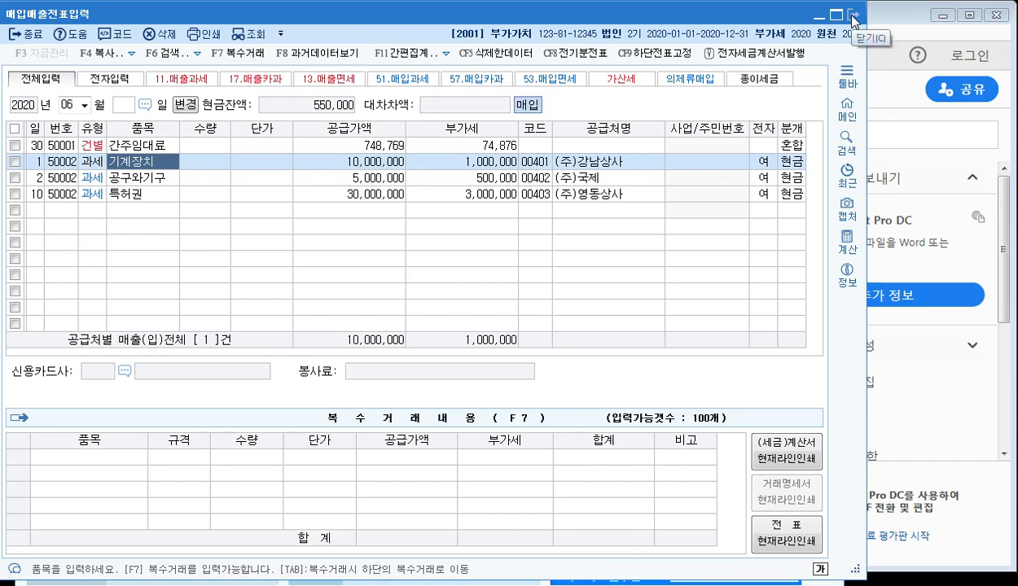
left_click(30, 213)
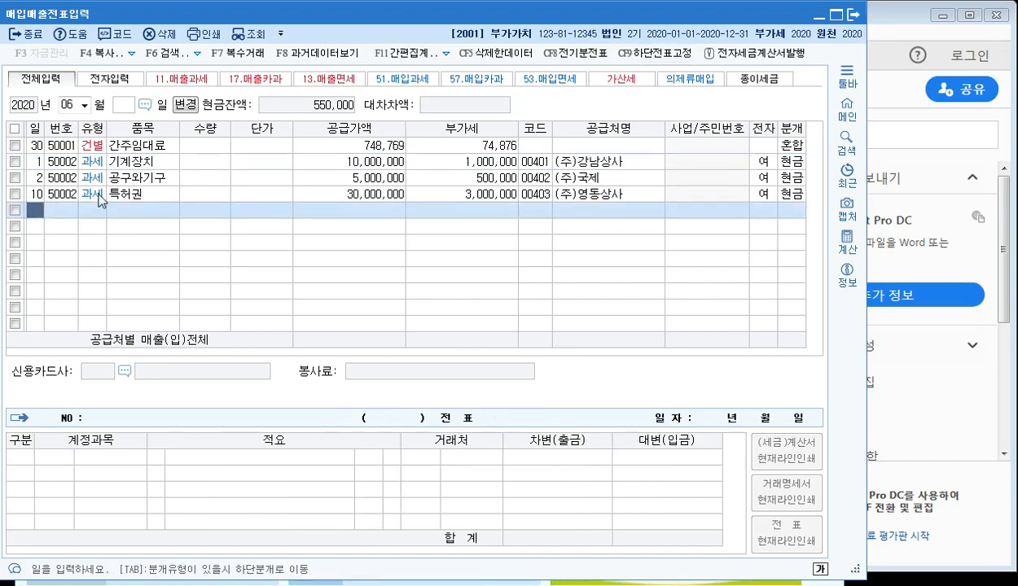
Close the voucher entry and open 건물등감가상각자산취득명세서 from the VAT schedules in KcLep
left_click(851, 16)
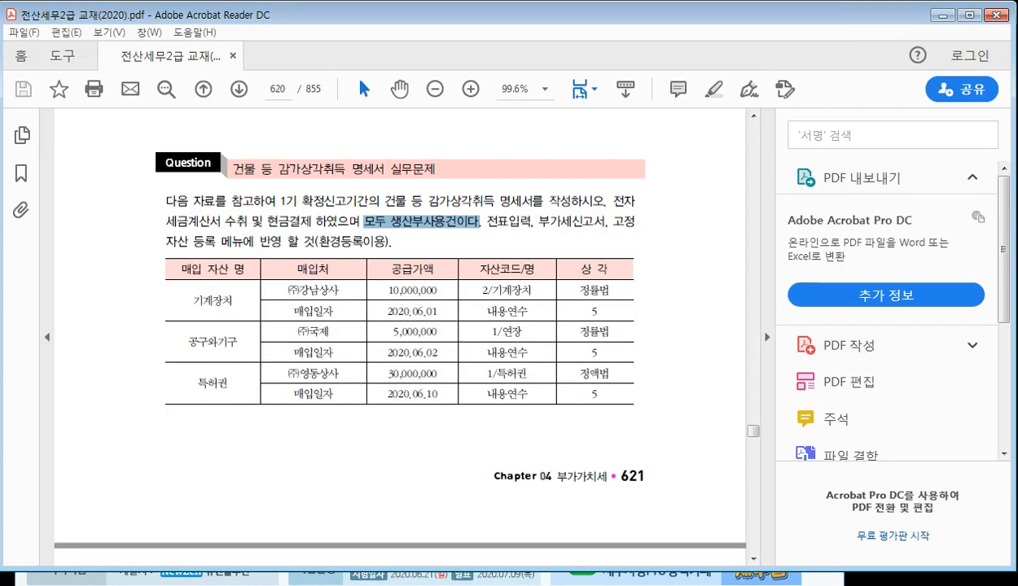
key("alt+Tab")
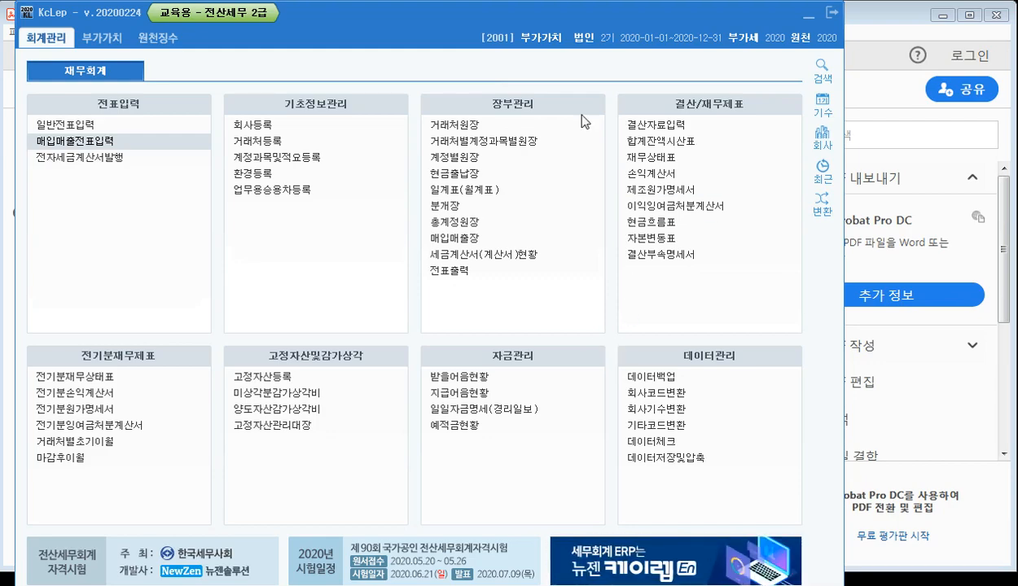
left_click(103, 37)
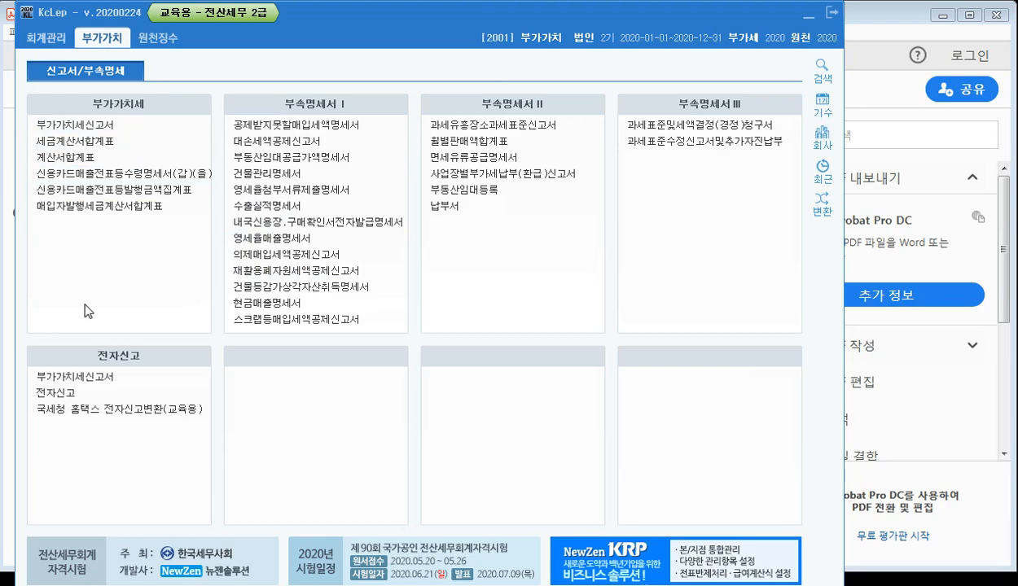
left_click(312, 287)
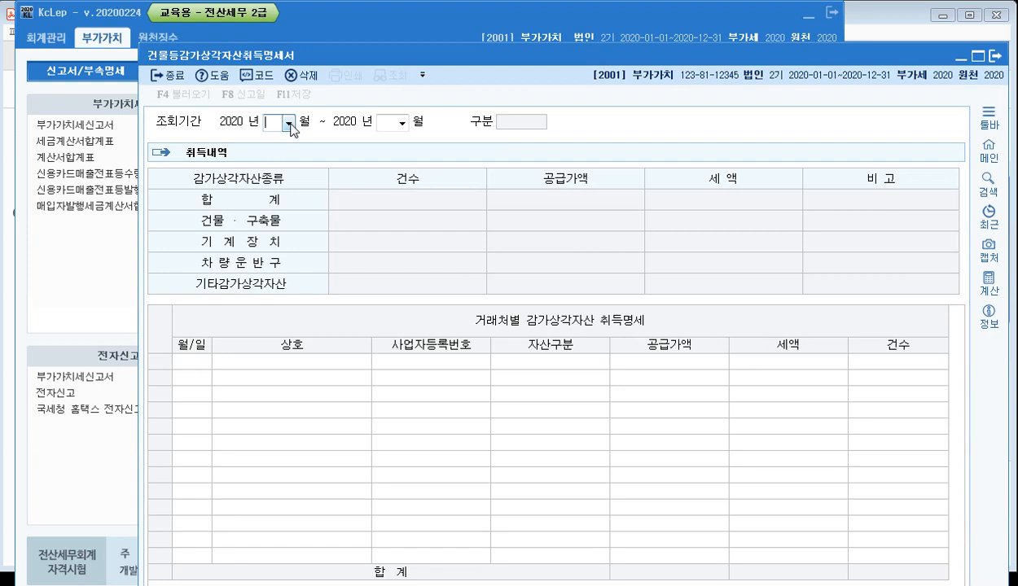
Set the statement's query period from April (04) to June (06) 2020 and reposition its window
left_click(288, 123)
left_click(278, 174)
left_click(401, 123)
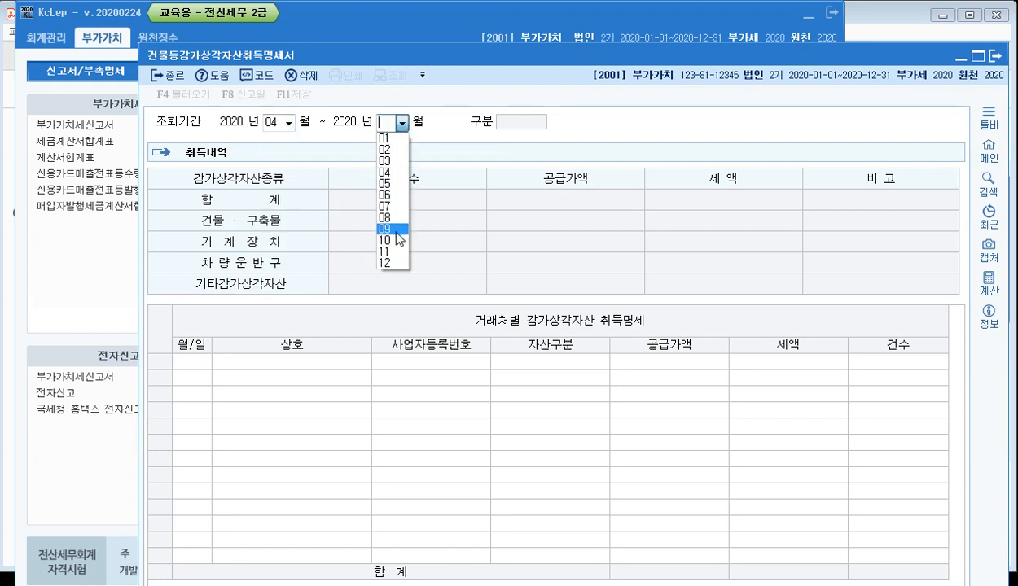
left_click(392, 195)
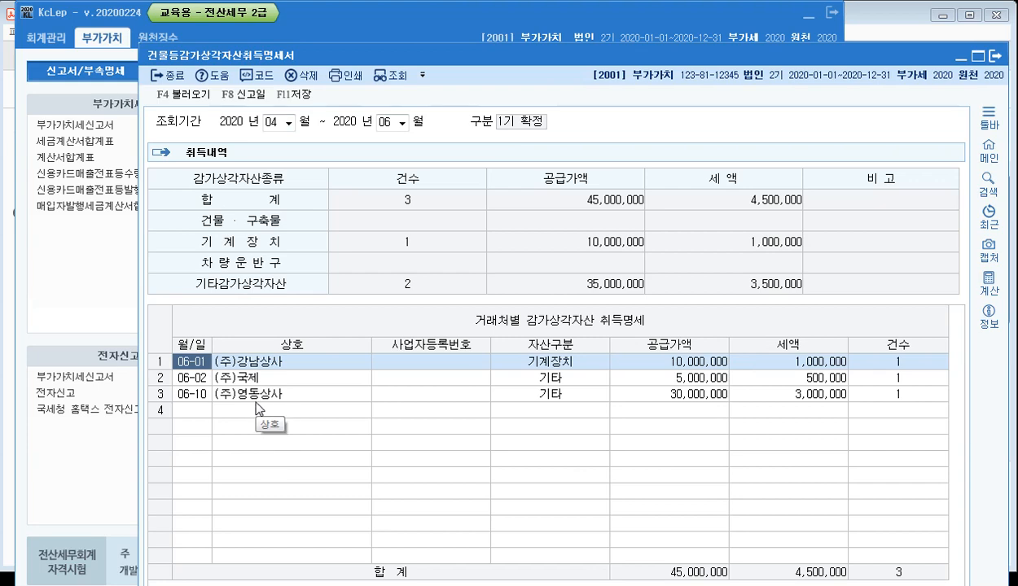
left_click_drag(444, 63, 402, 45)
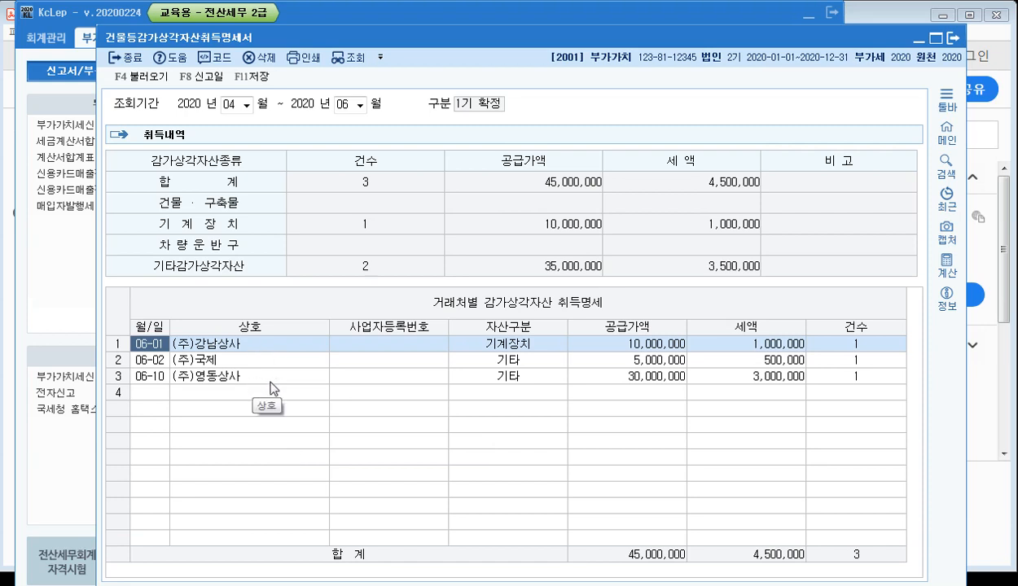
Open the voucher import dialog (전표불러오기) for the acquisition statement and move it aside
left_click(944, 104)
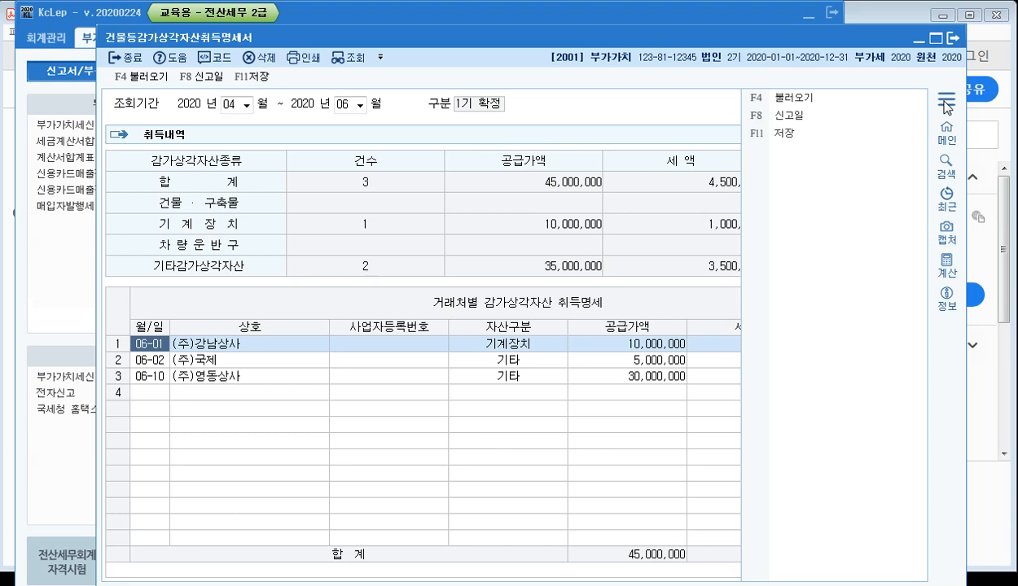
left_click(794, 99)
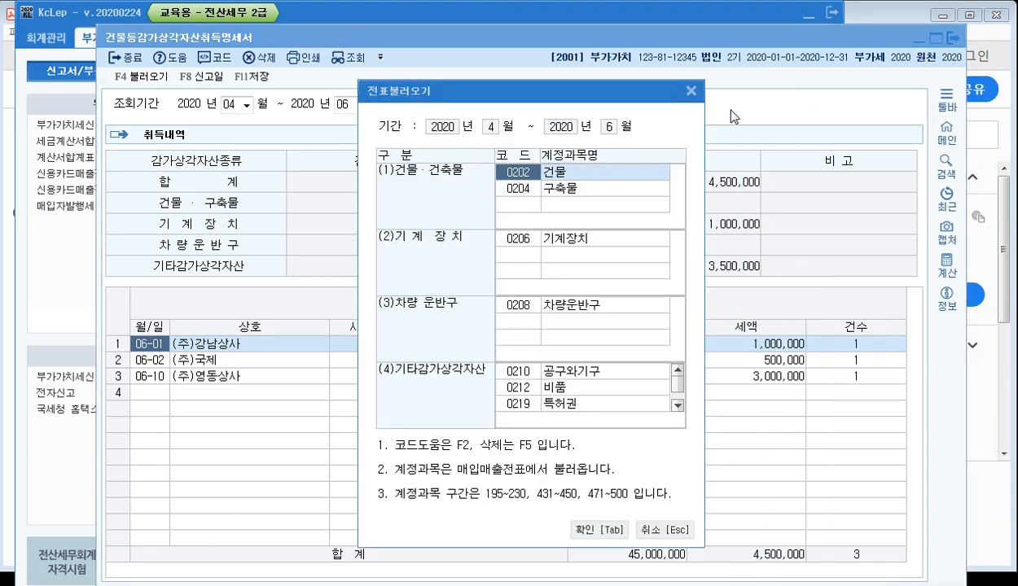
left_click_drag(523, 98, 548, 66)
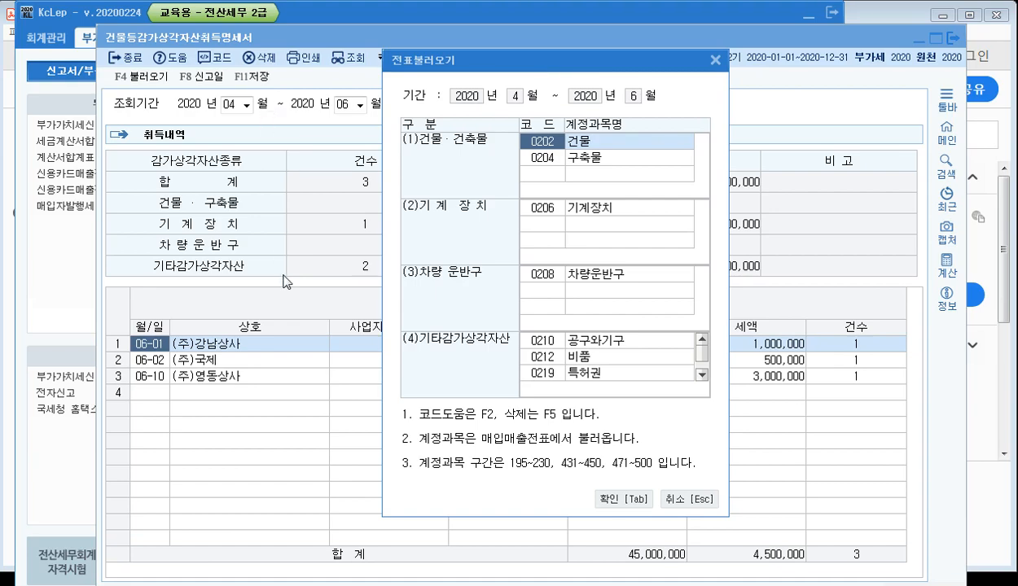
Examine the account codes assigned to each asset category, especially 비품 and 특허권 under 기타감가상각자산
left_click(545, 356)
left_click(535, 371)
left_click(546, 356)
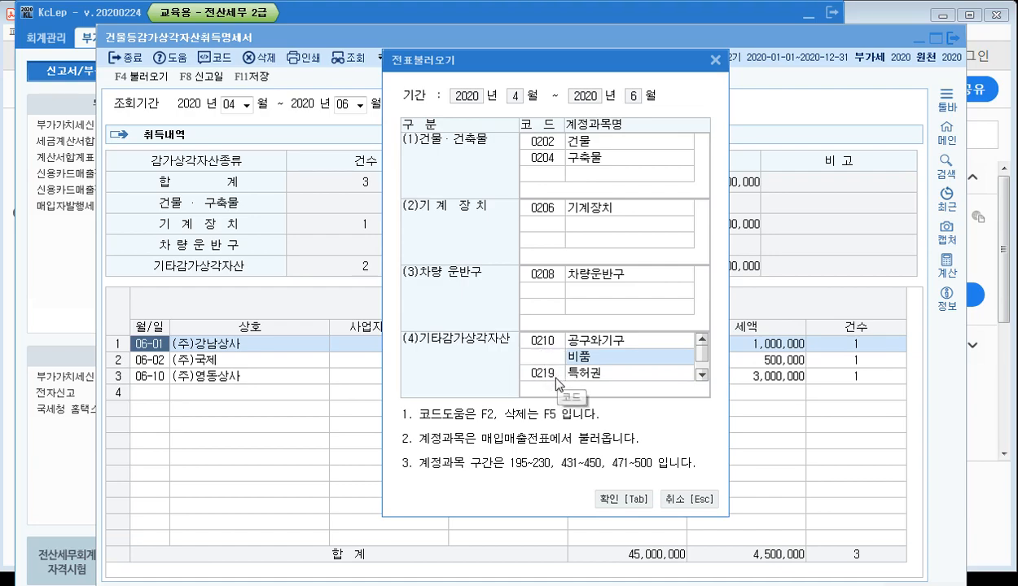
left_click(538, 372)
left_click(593, 370)
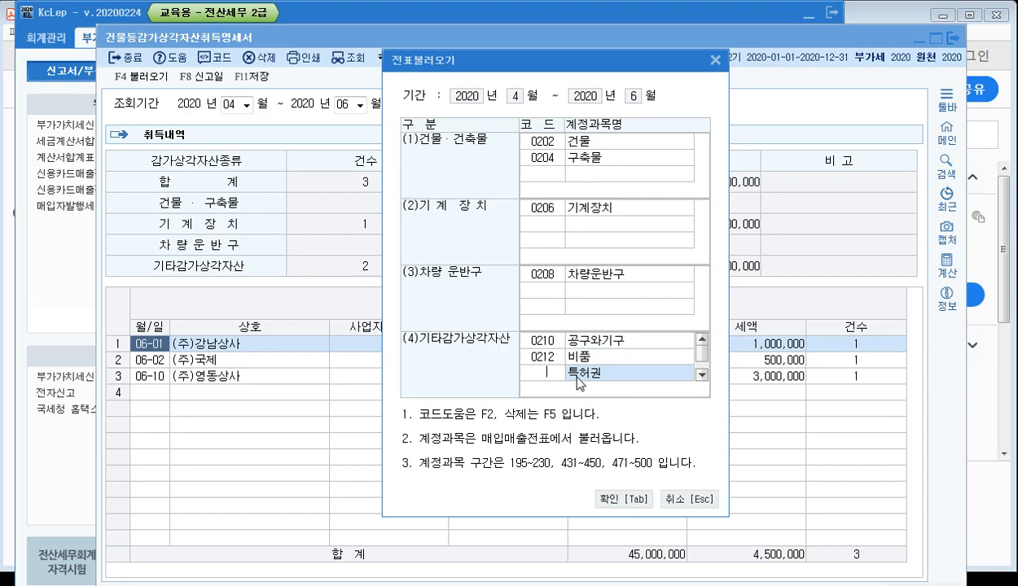
left_click(562, 371)
left_click(576, 356)
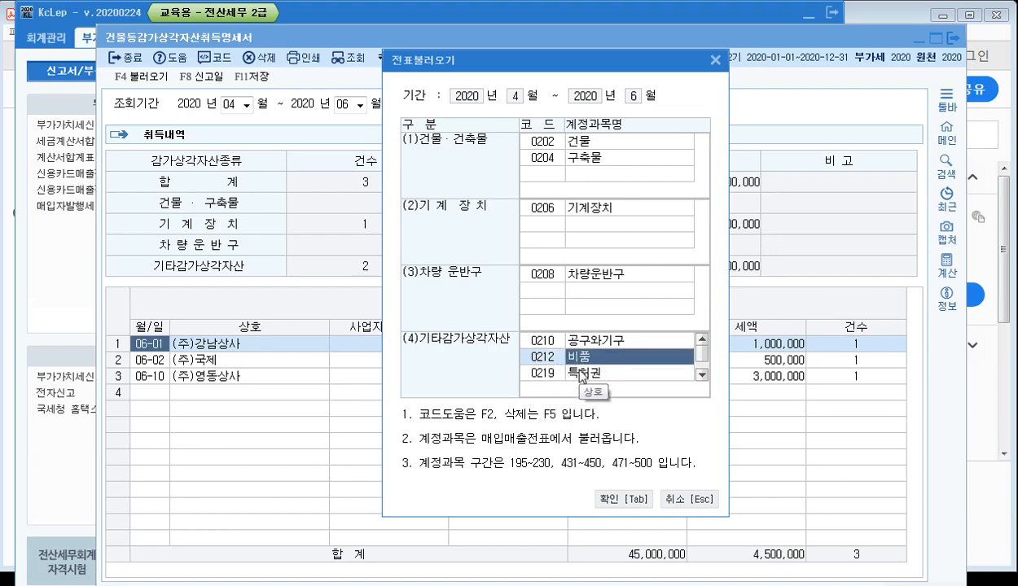
left_click(538, 173)
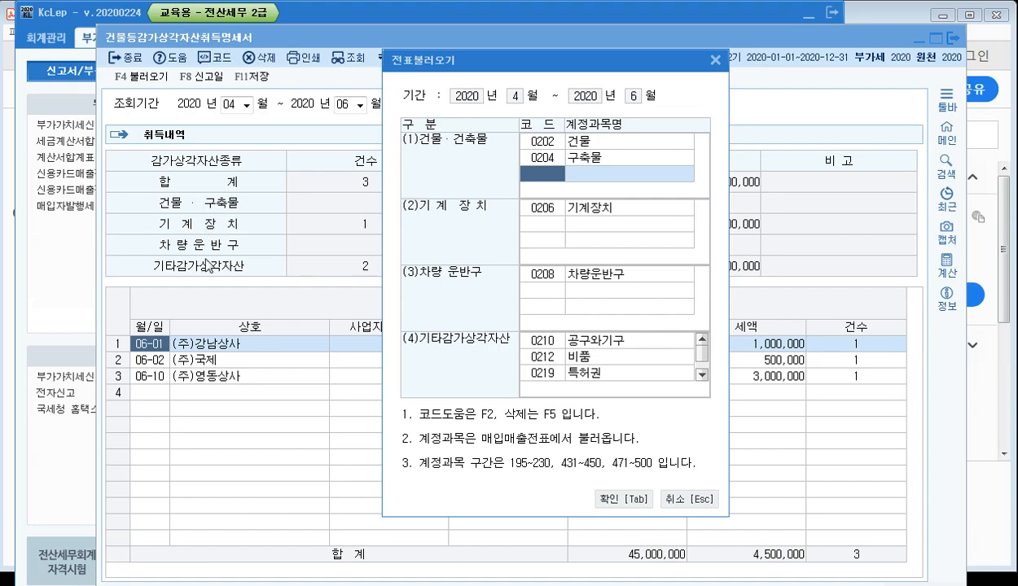
left_click(548, 355)
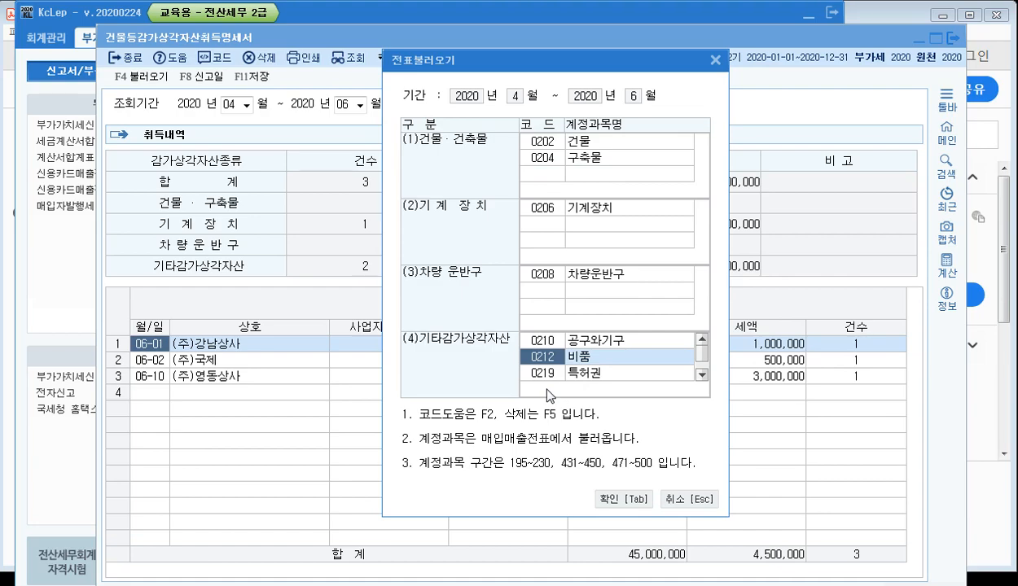
left_click(527, 374)
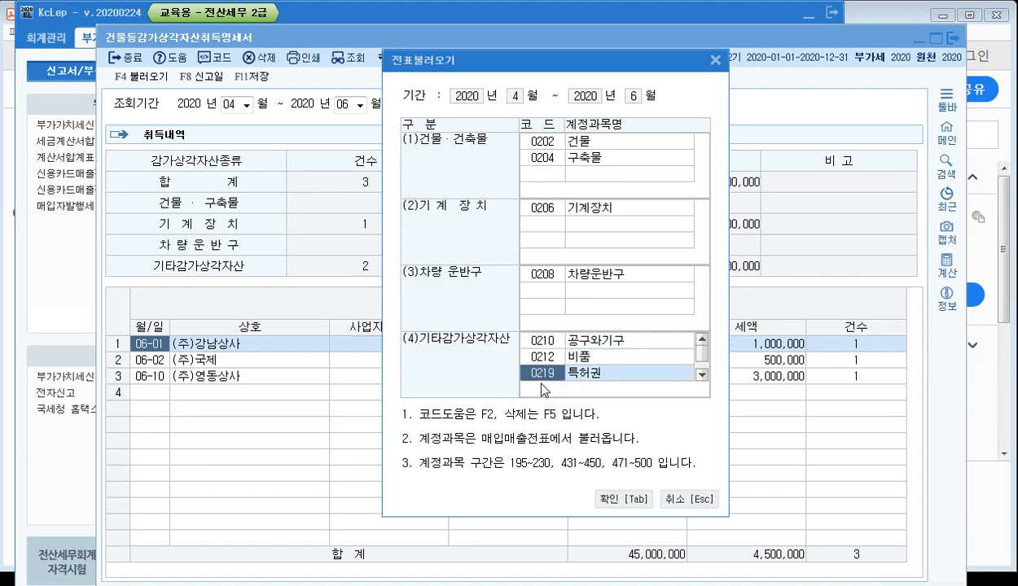
Check the 기타감가상각자산 account list and import the April–June 2020 vouchers into the acquisition statement, replacing its existing data
left_click(702, 374)
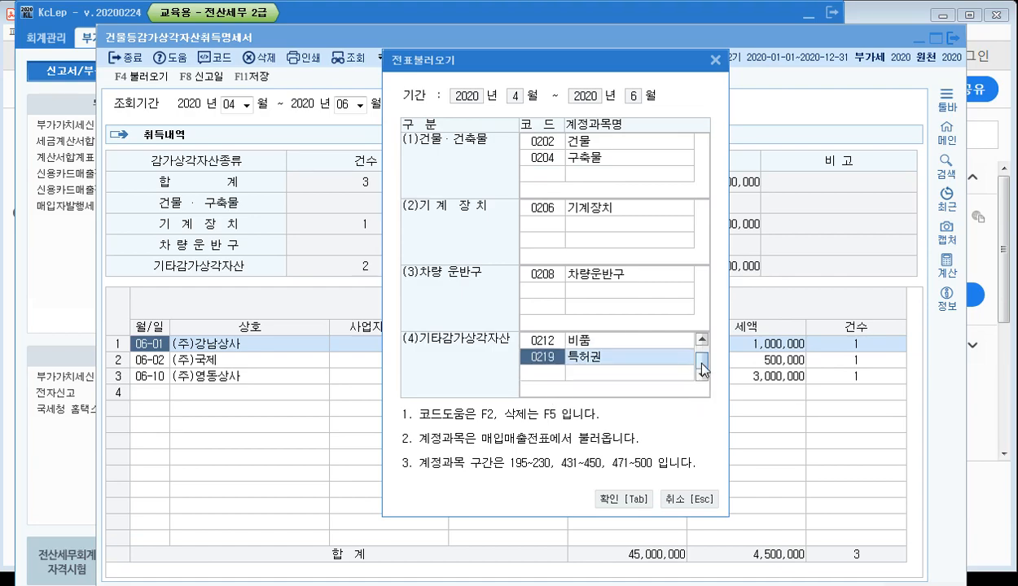
left_click_drag(701, 369, 689, 346)
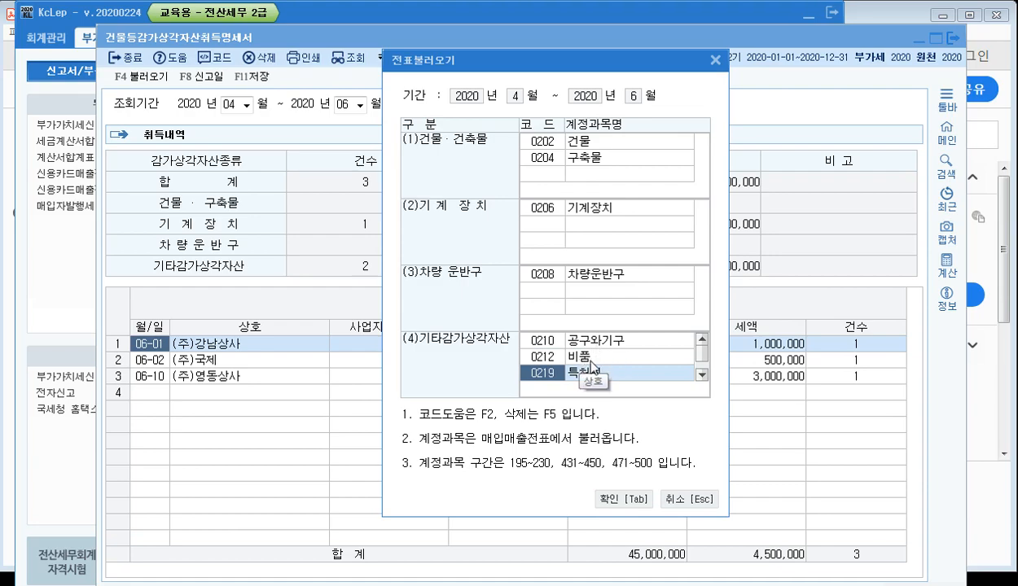
left_click(701, 375)
left_click(541, 374)
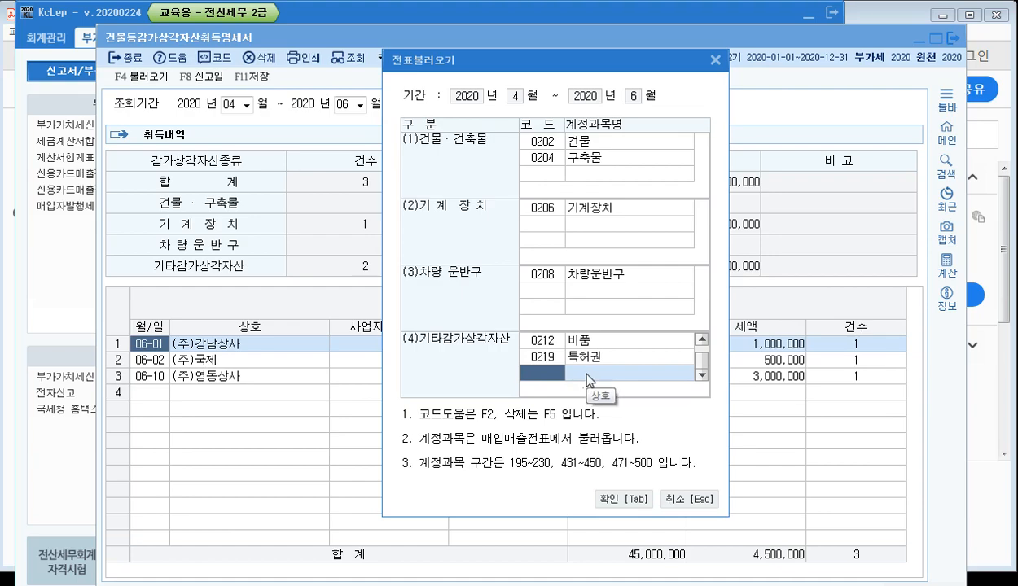
left_click(637, 500)
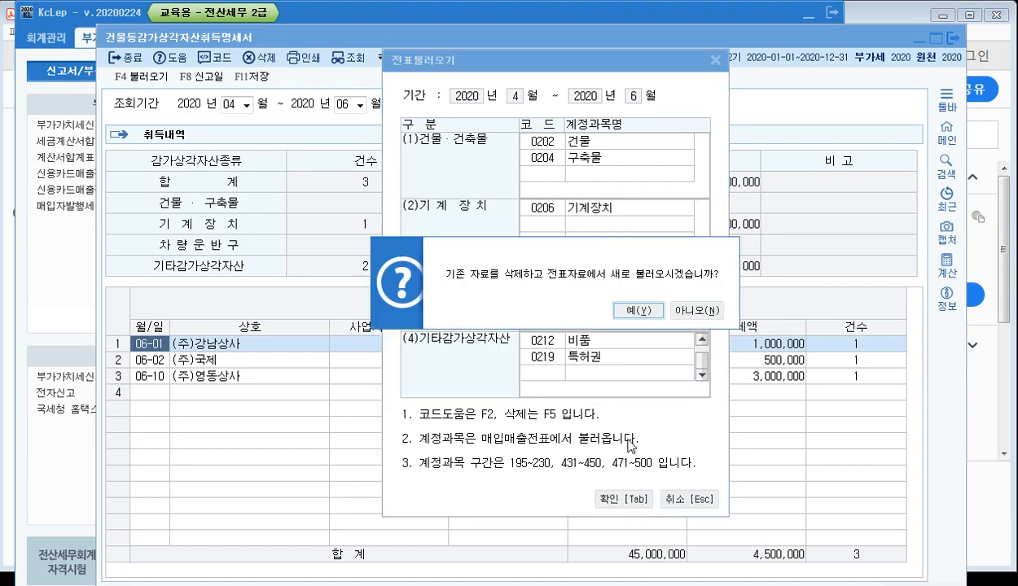
left_click(640, 312)
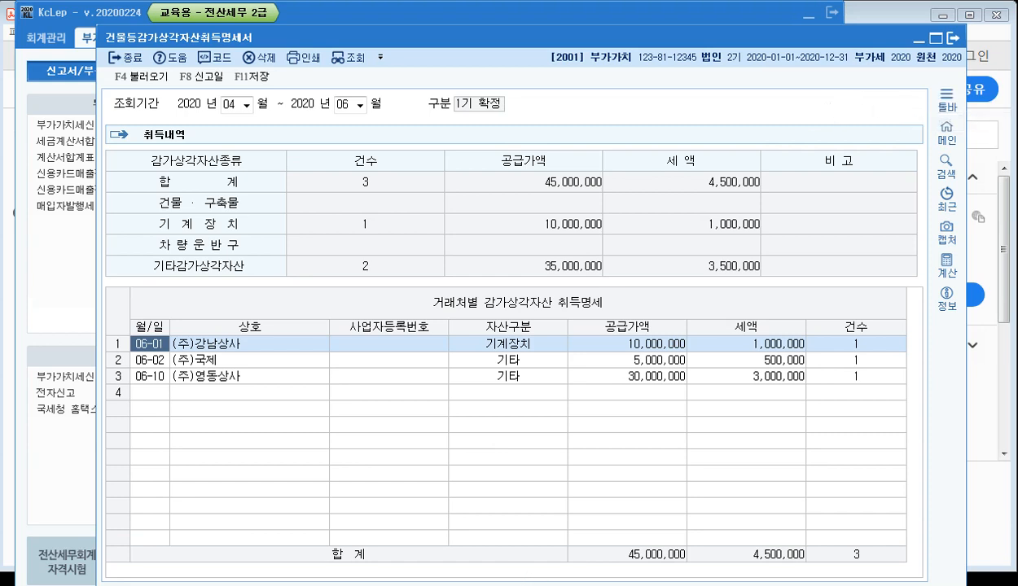
Switch to the PDF textbook in Acrobat Reader and review the import account table and the practice question's asset data
key("alt+Tab")
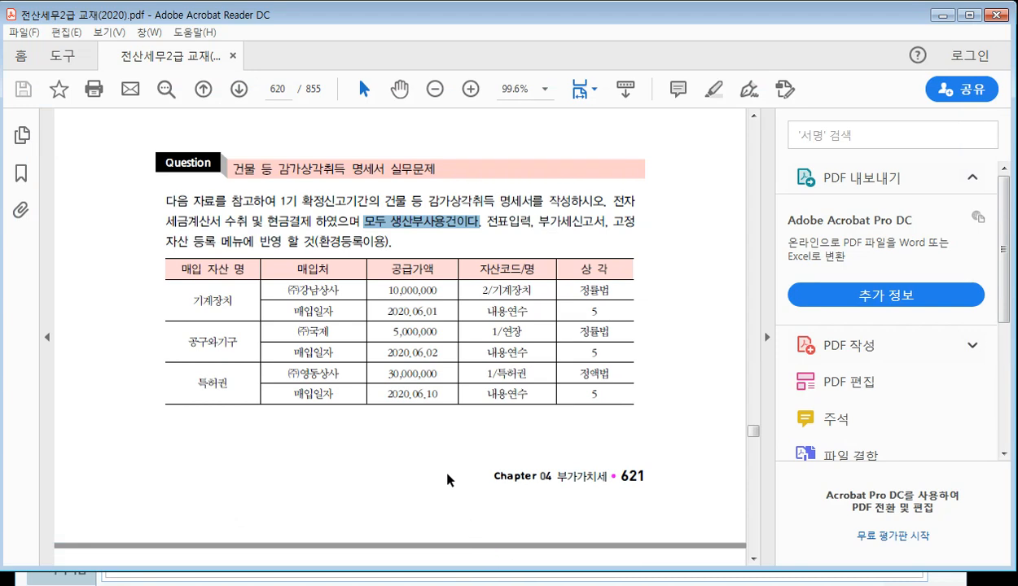
scroll(447, 480, "down", 10)
scroll(447, 476, "up", 4)
scroll(447, 476, "up", 10)
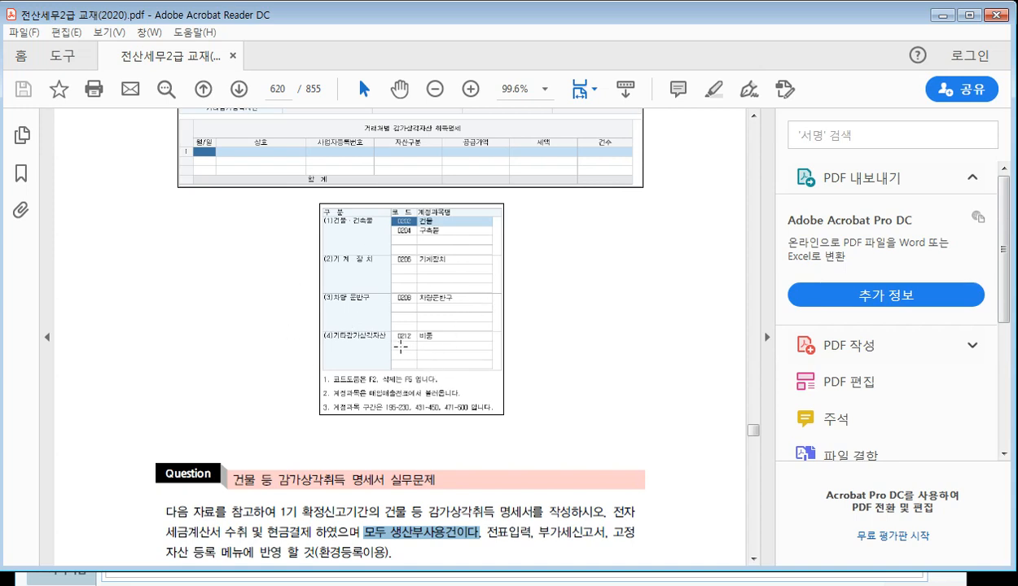
scroll(400, 347, "down", 3)
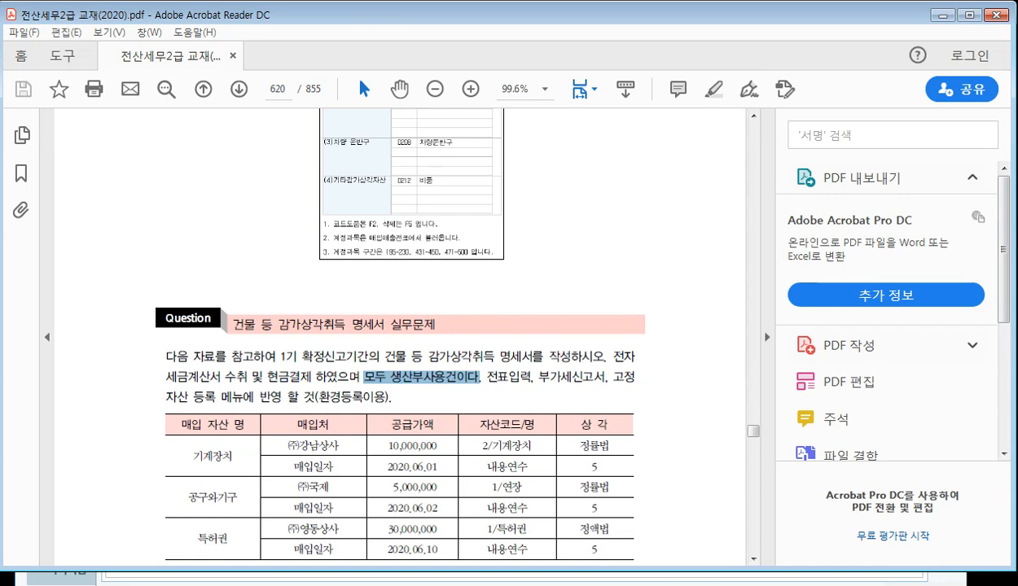
Return to KcLep, close the 건물등감가상각자산취득명세서 and bring up the VAT main menu
left_click(552, 580)
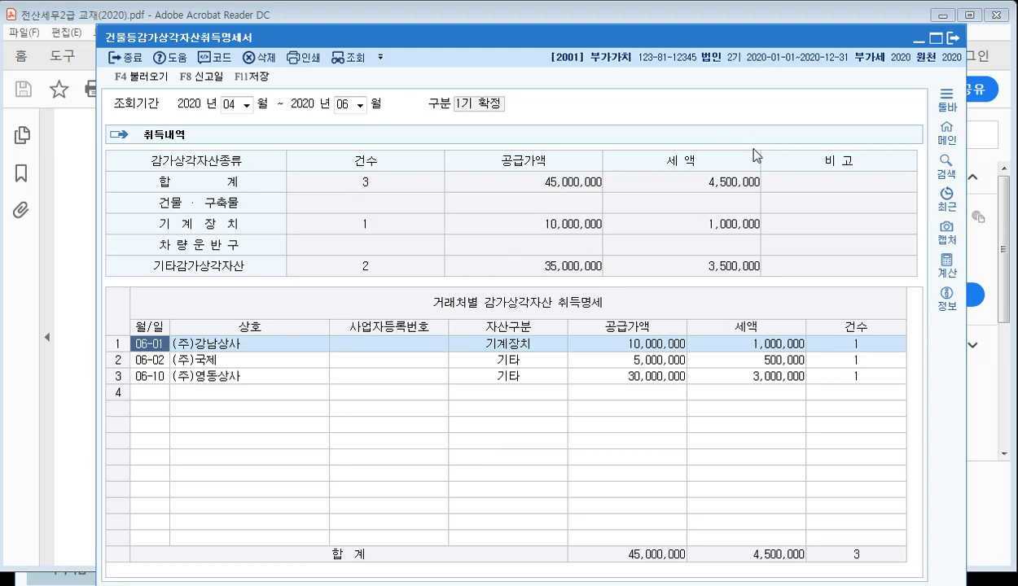
left_click(954, 43)
left_click(508, 354)
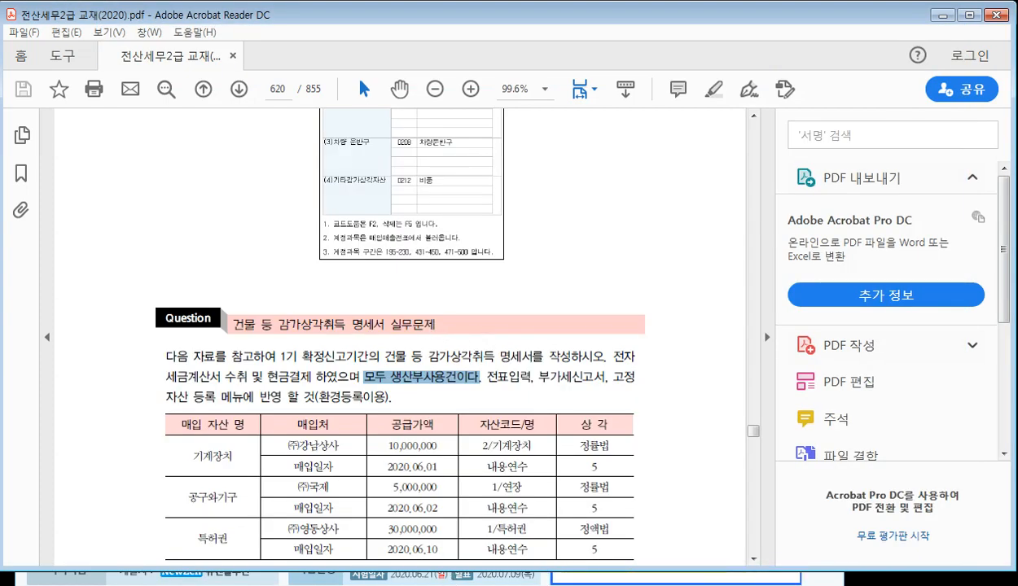
left_click(326, 581)
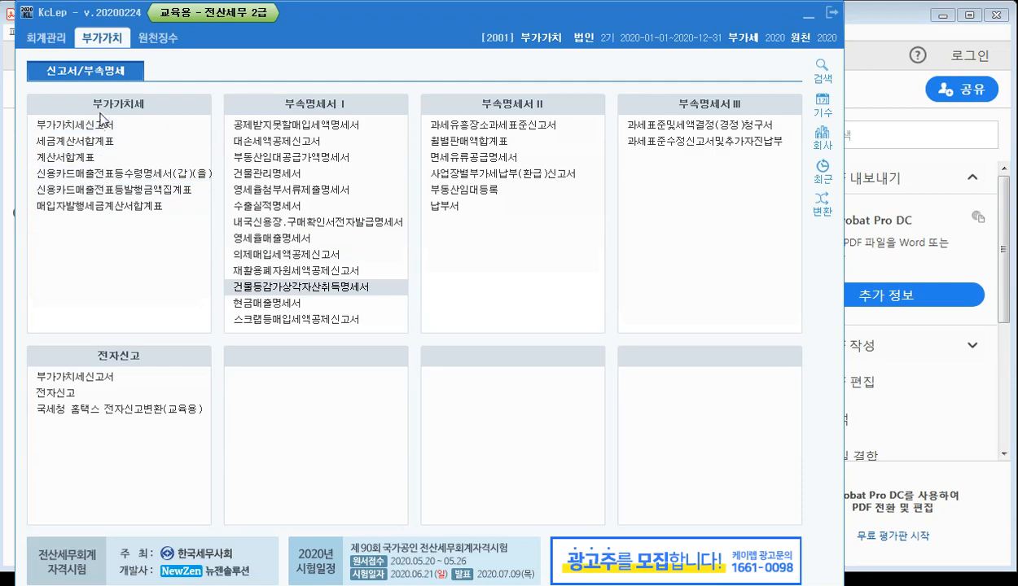
Open the 부가가치세신고서 and query it from April 1 to June 30, 2020
left_click(99, 128)
type("4")
key("Return")
key("Return")
key("Return")
key("Return")
key("Return")
key("Return")
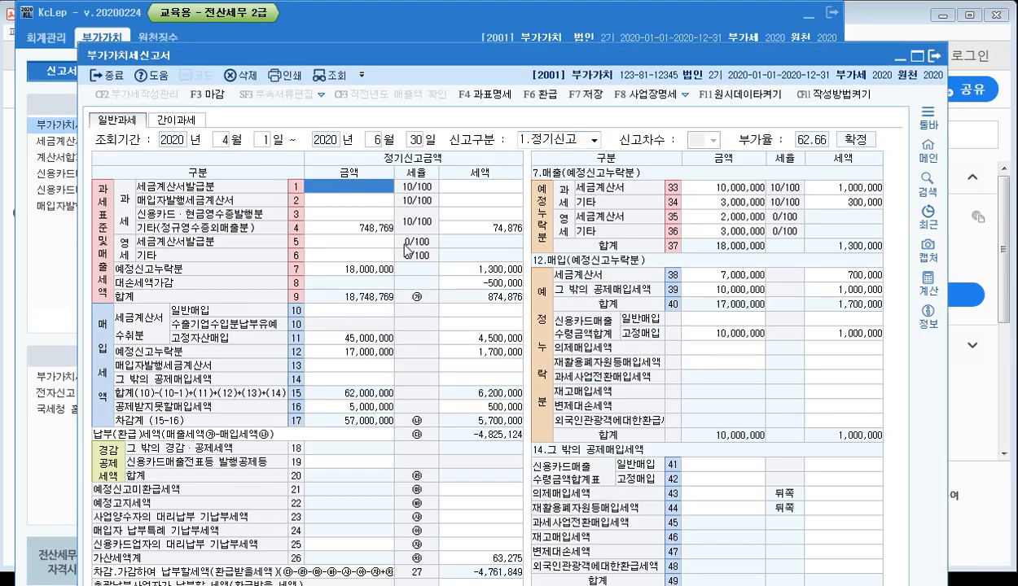
Requery the VAT return for the same period without loading the previously saved data
left_click(221, 142)
key("Return")
key("Return")
key("Return")
key("Return")
key("Return")
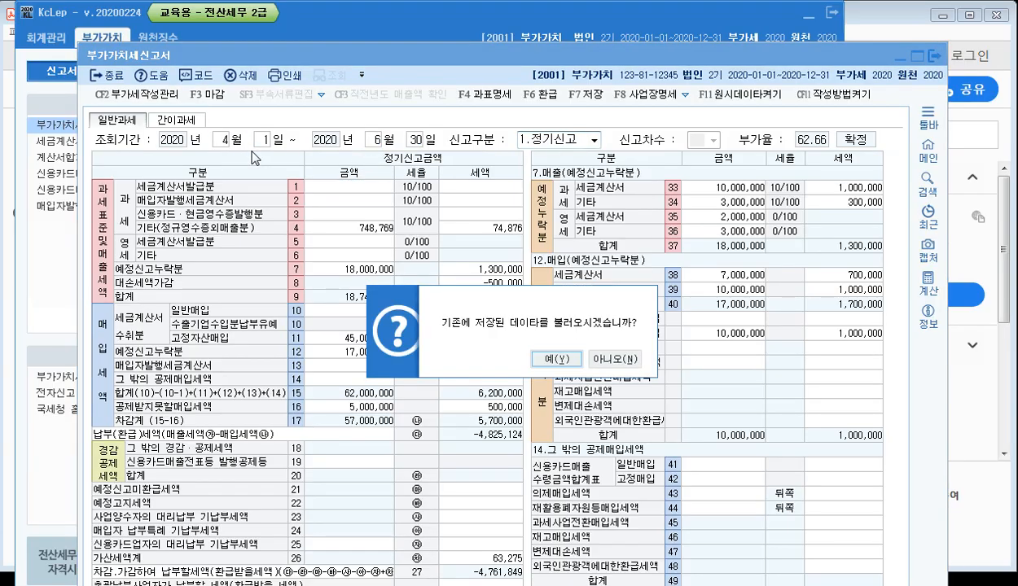
left_click(613, 358)
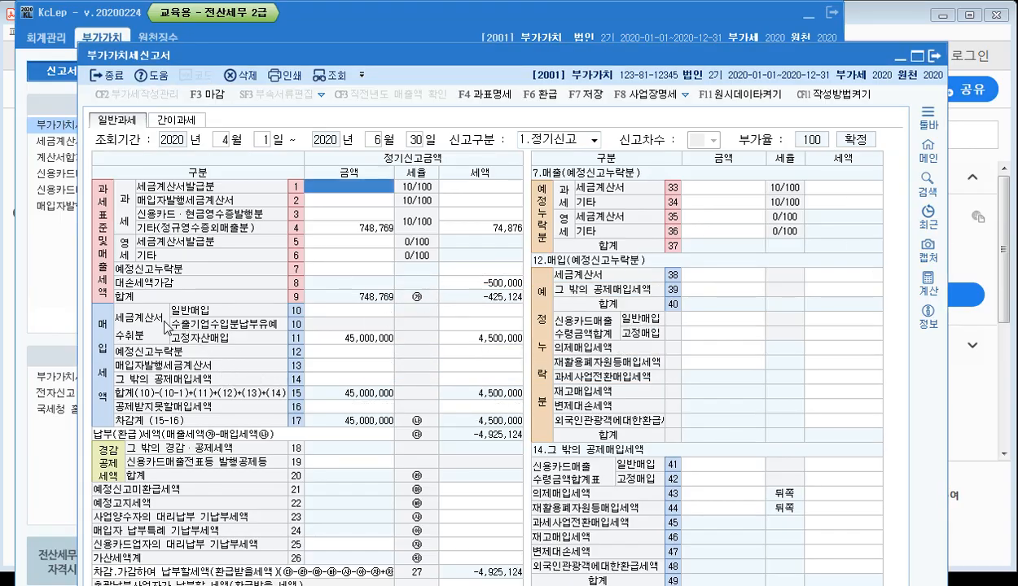
Examine the amounts and tax for 일반매입 (line 10) and 고정자산매입 (line 11), and reposition the return's window
left_click(339, 308)
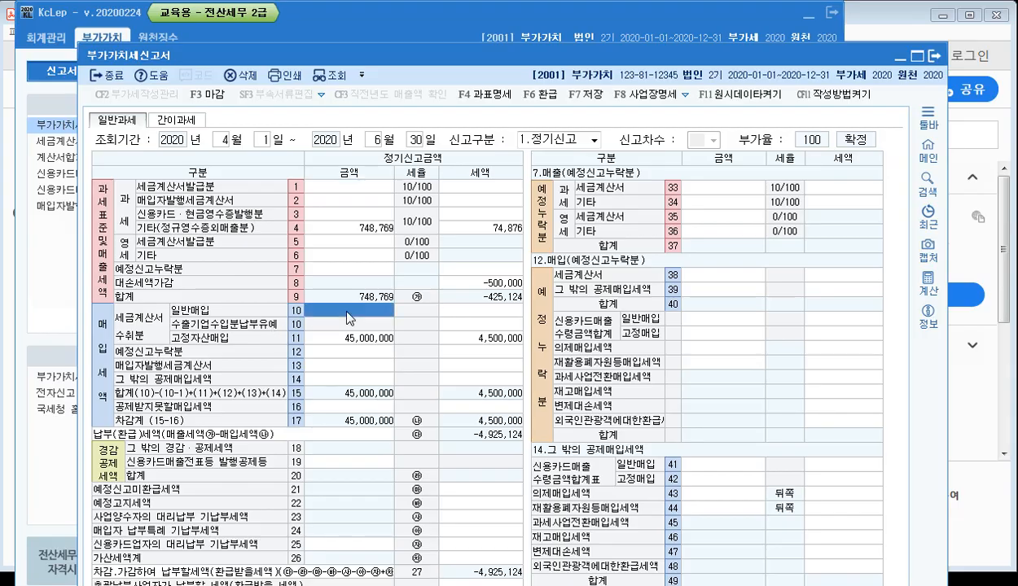
left_click(461, 311)
left_click(322, 309)
left_click(447, 309)
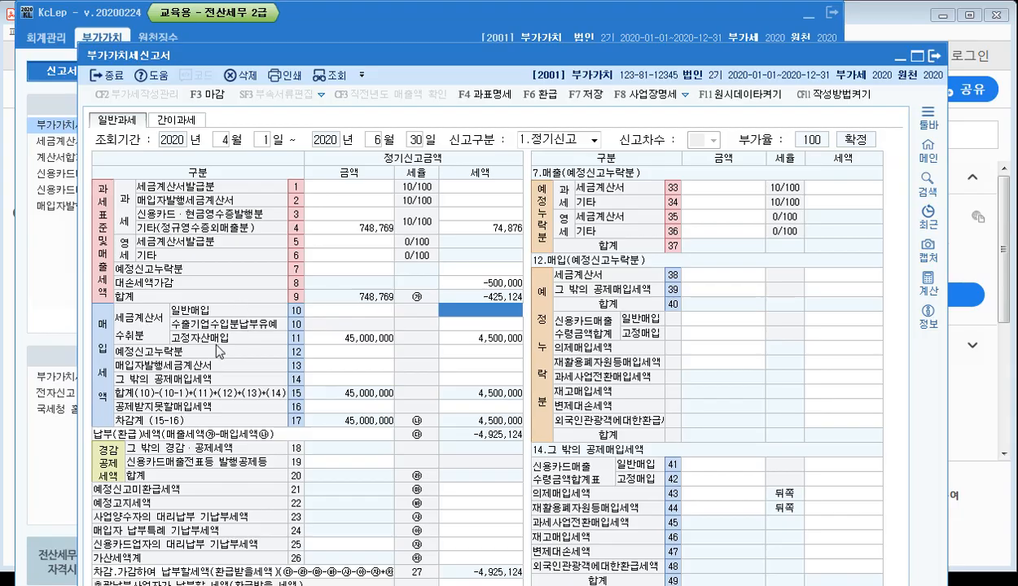
left_click(353, 344)
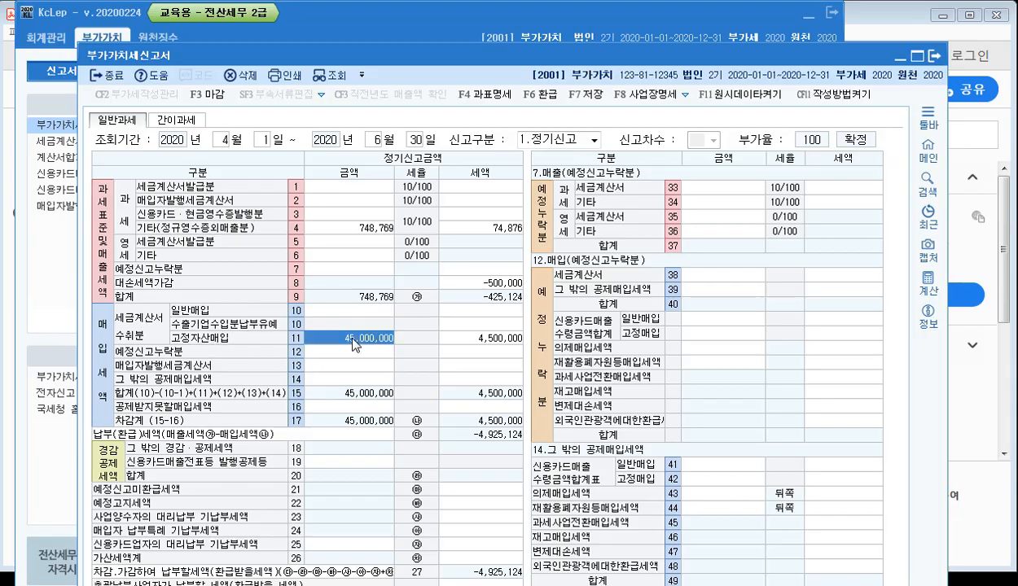
left_click(485, 347)
left_click(387, 346)
left_click(463, 332)
left_click(363, 337)
left_click(480, 337)
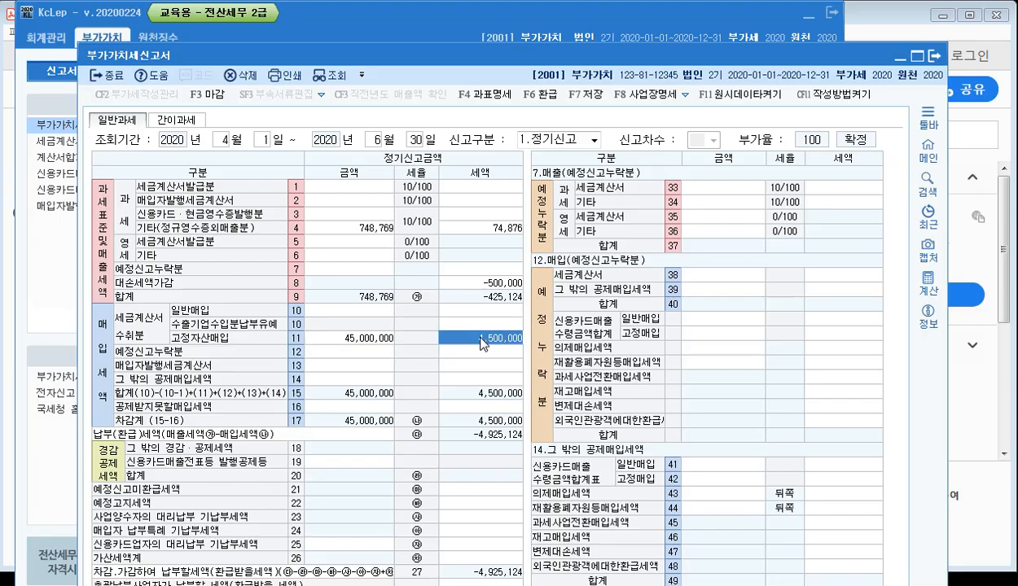
left_click_drag(482, 60, 477, 39)
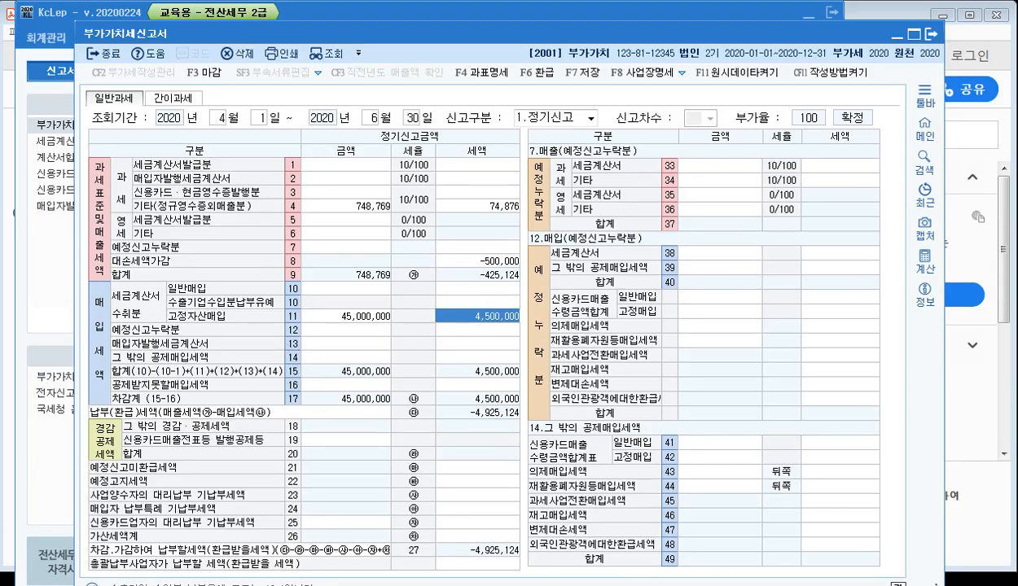
Reread the practice question's instructions in the PDF textbook and switch back to KcLep's main menu
key("alt+Tab")
scroll(481, 449, "down", 3)
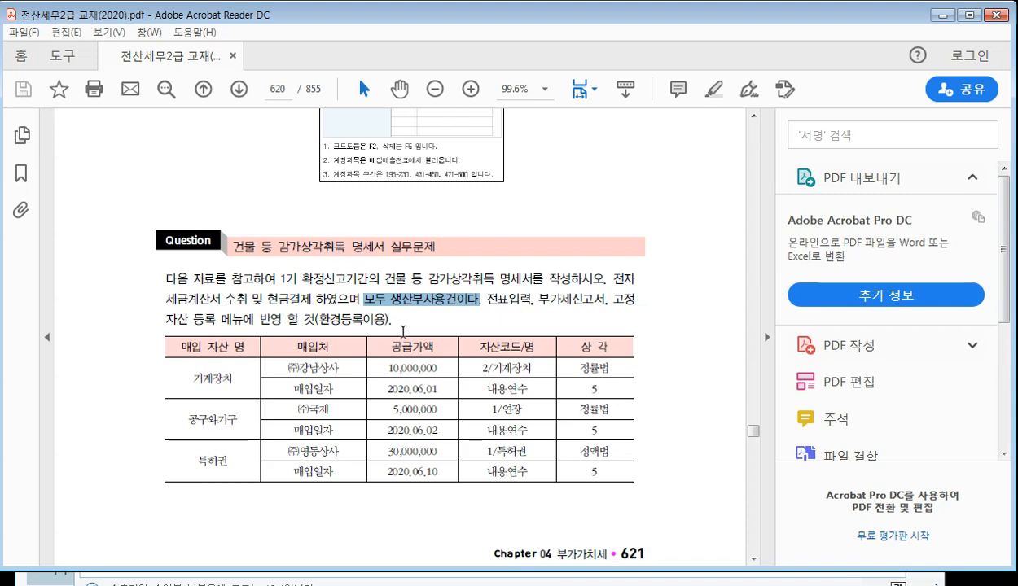
left_click(420, 584)
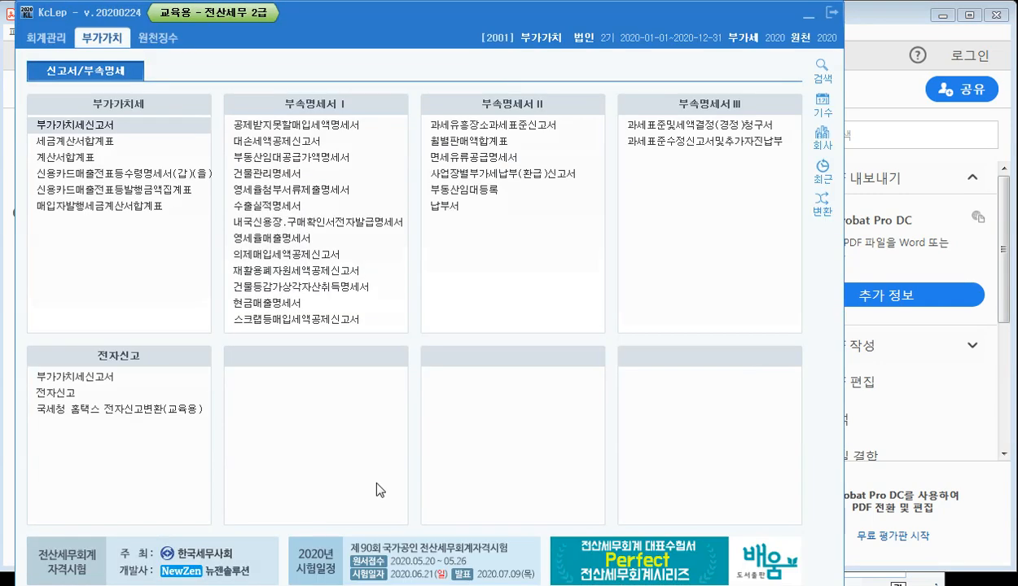
Open 고정자산등록 in accounting management and display the asset registered under account 0206 기계장치
left_click(38, 40)
left_click(257, 374)
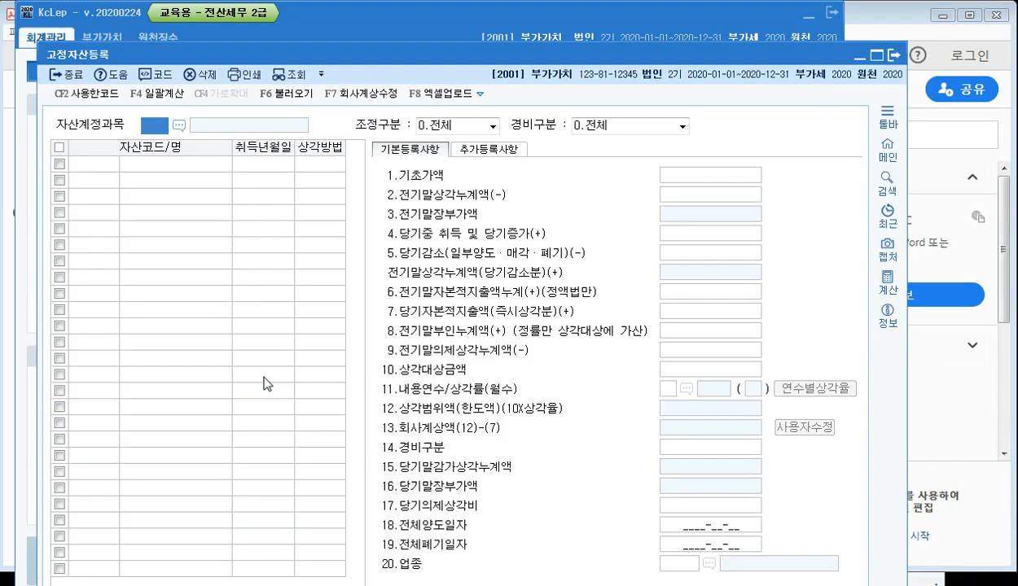
left_click(179, 126)
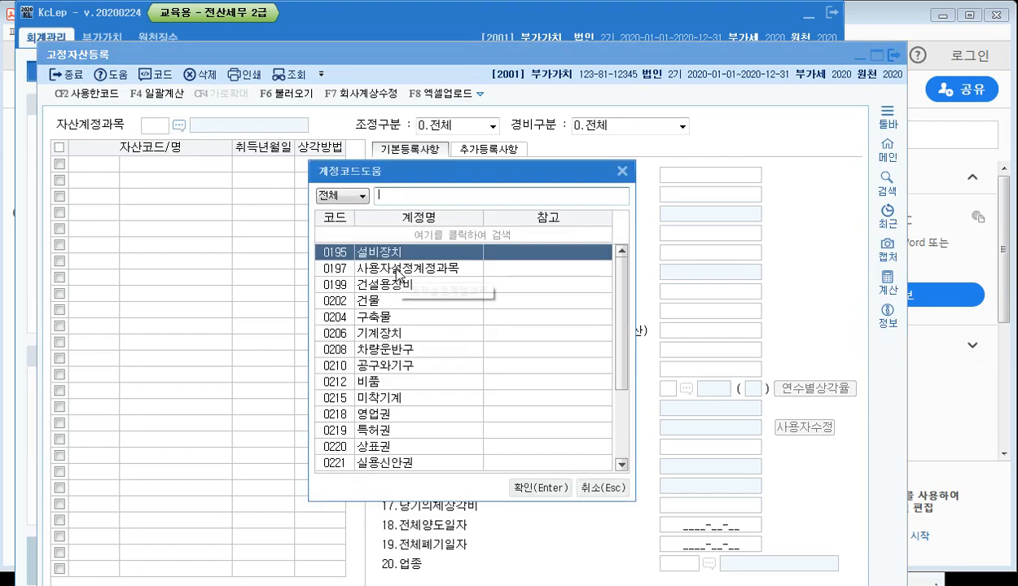
left_click(392, 333)
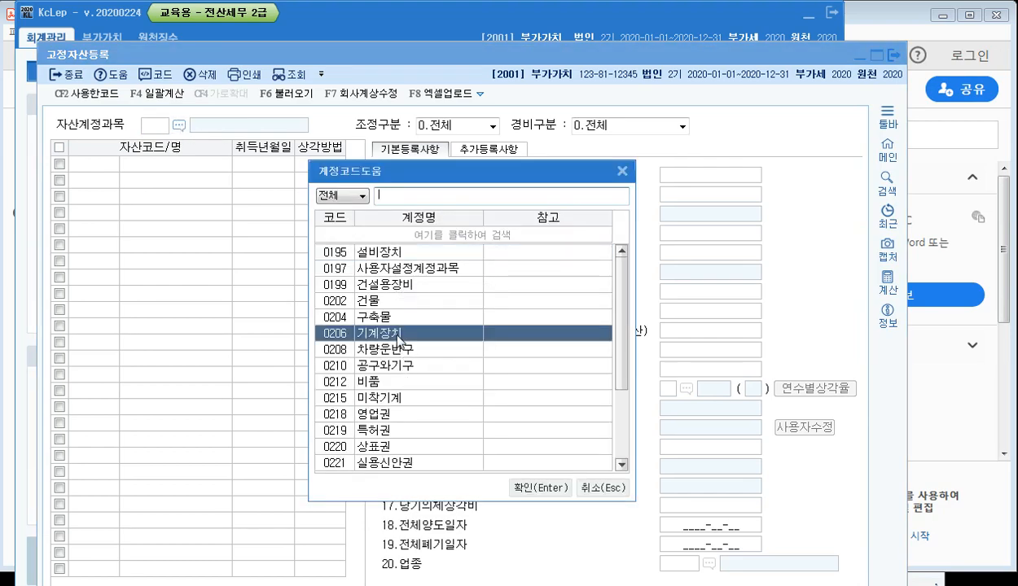
left_click(534, 487)
left_click(158, 164)
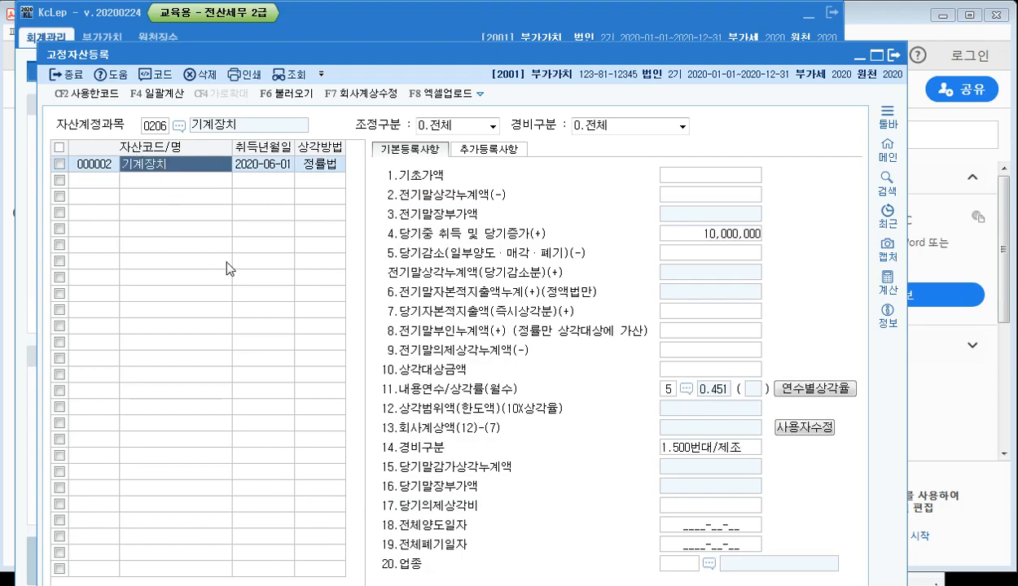
Look up the fixed assets registered under accounts 0219 특허권 and 0210 공구와기구
left_click(179, 126)
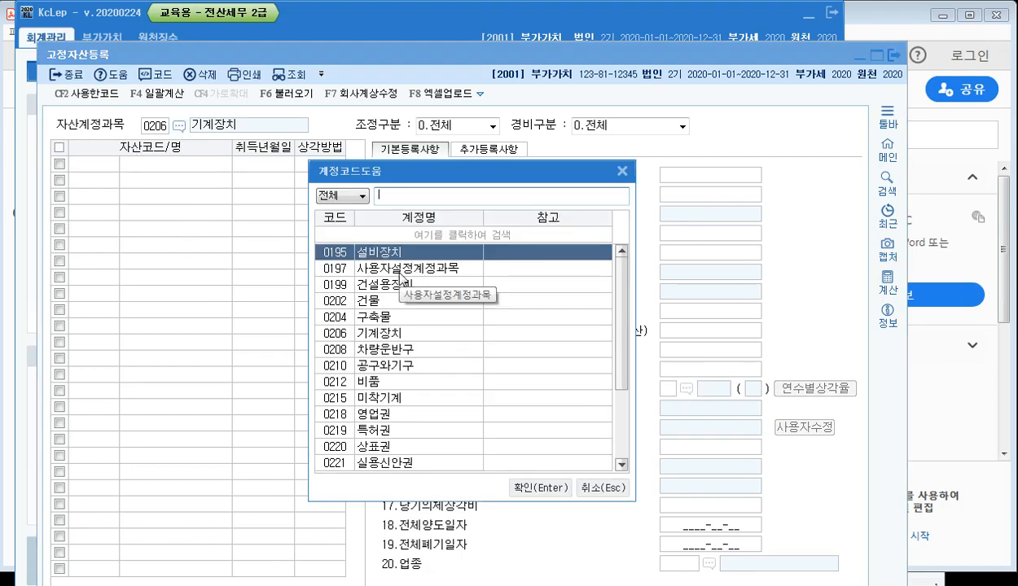
left_click(385, 429)
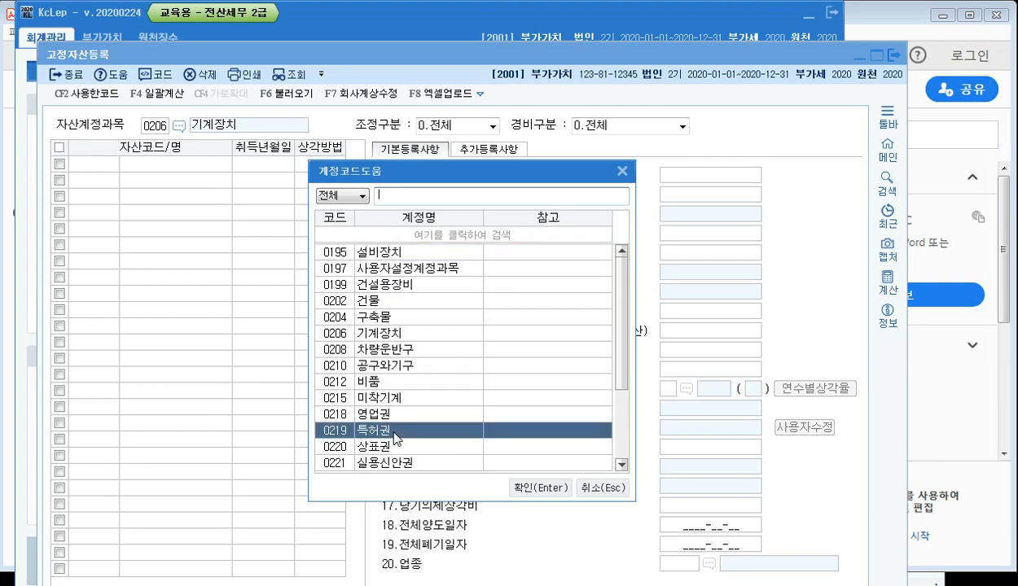
left_click(527, 487)
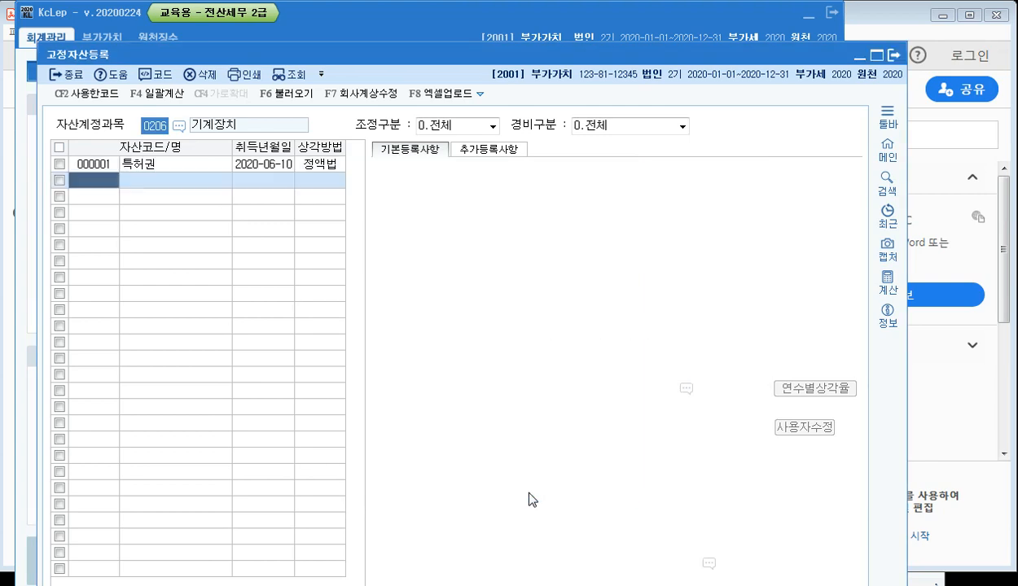
left_click(179, 126)
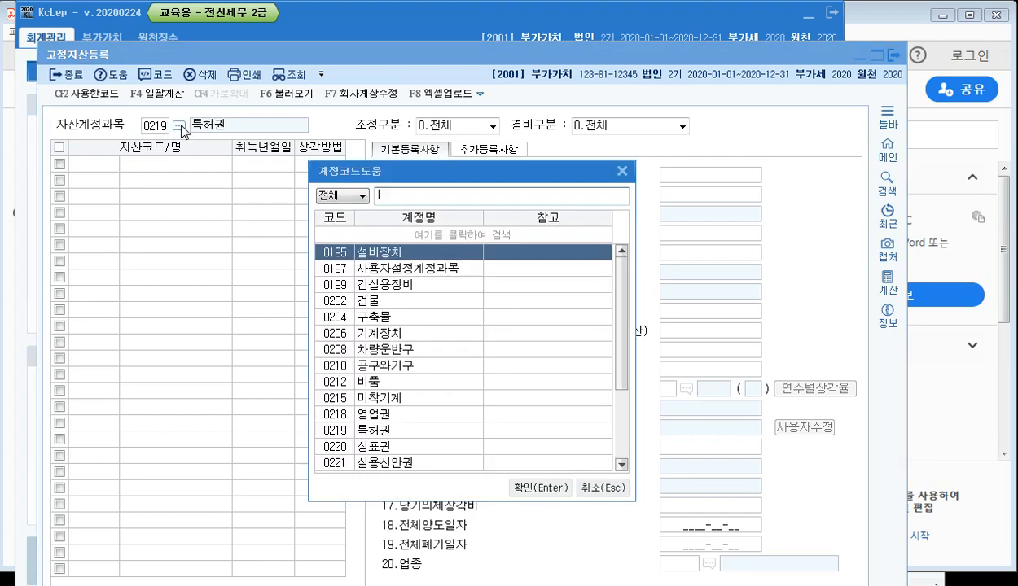
left_click(389, 365)
left_click(526, 488)
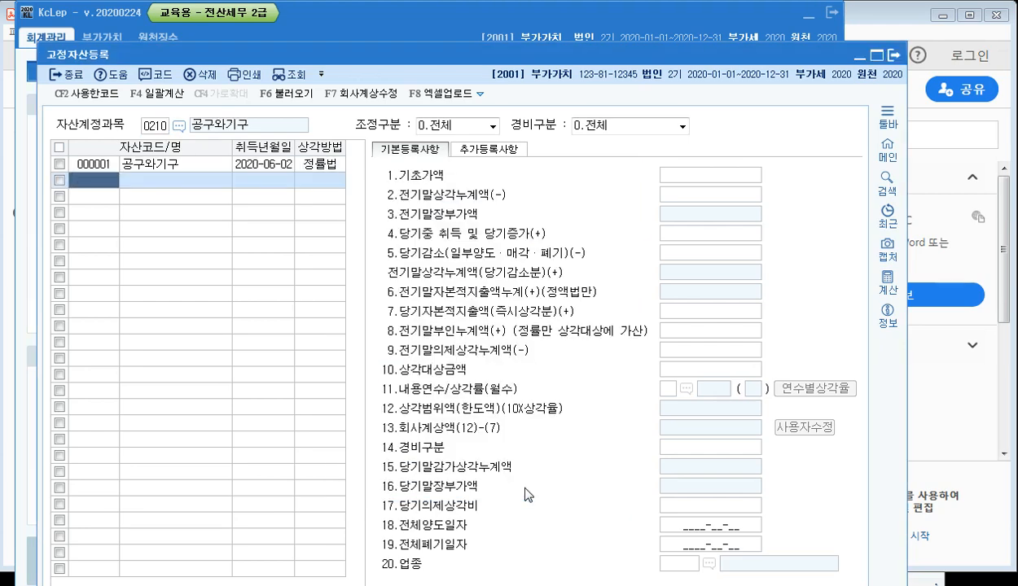
left_click(157, 168)
Check account 0202 건물 for registered assets and close 고정자산등록
left_click(178, 127)
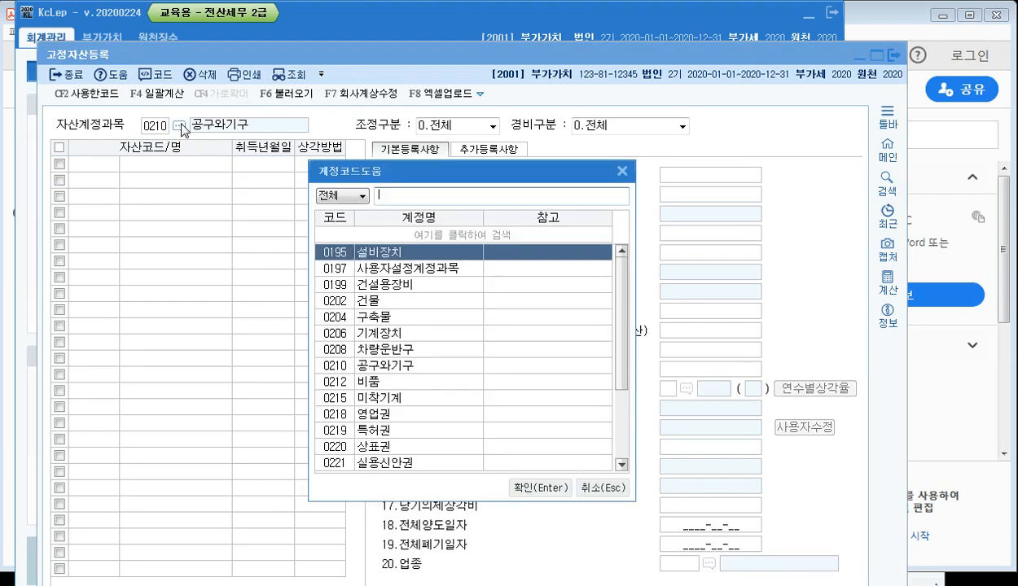
left_click(393, 300)
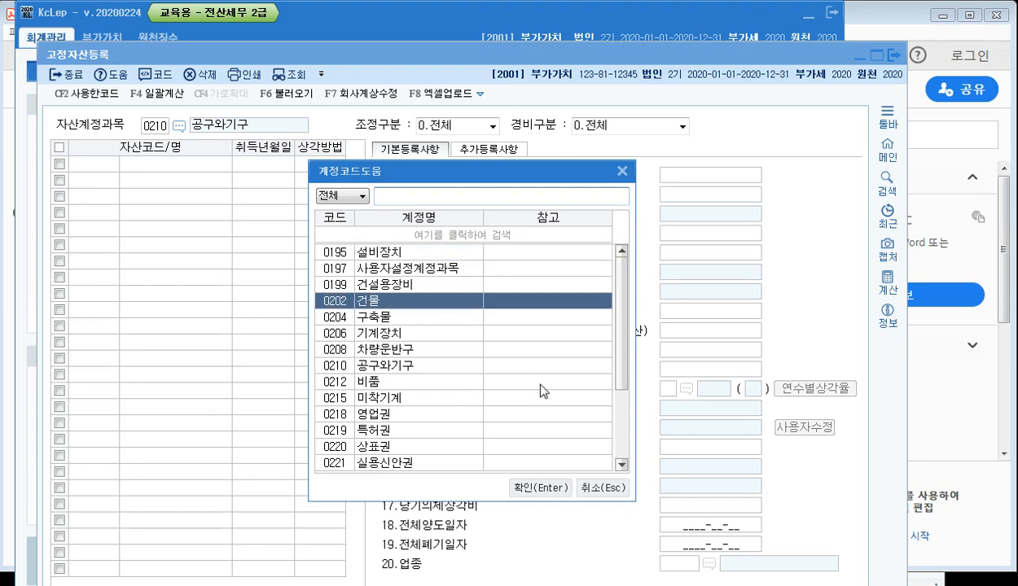
left_click(544, 489)
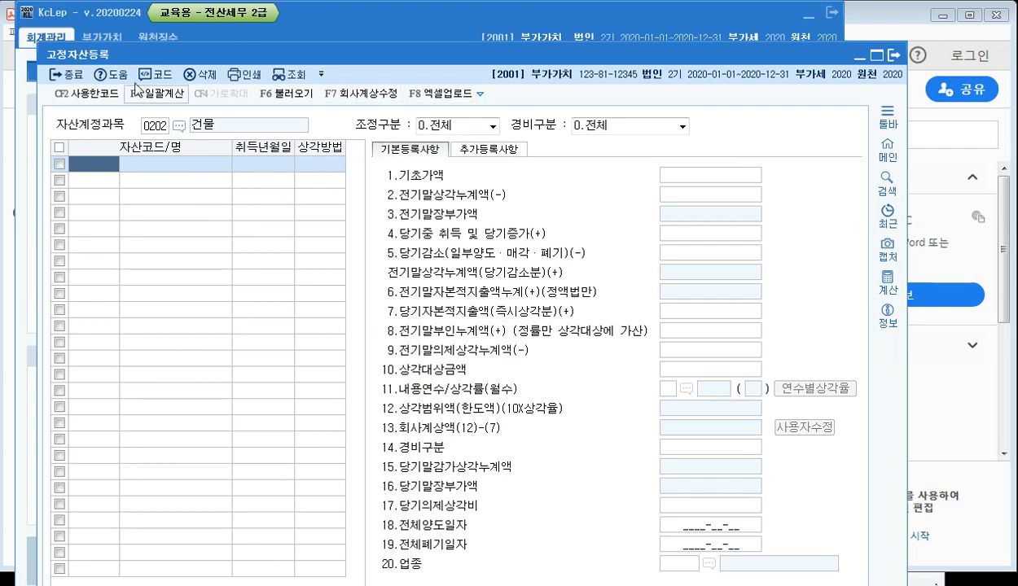
left_click(894, 54)
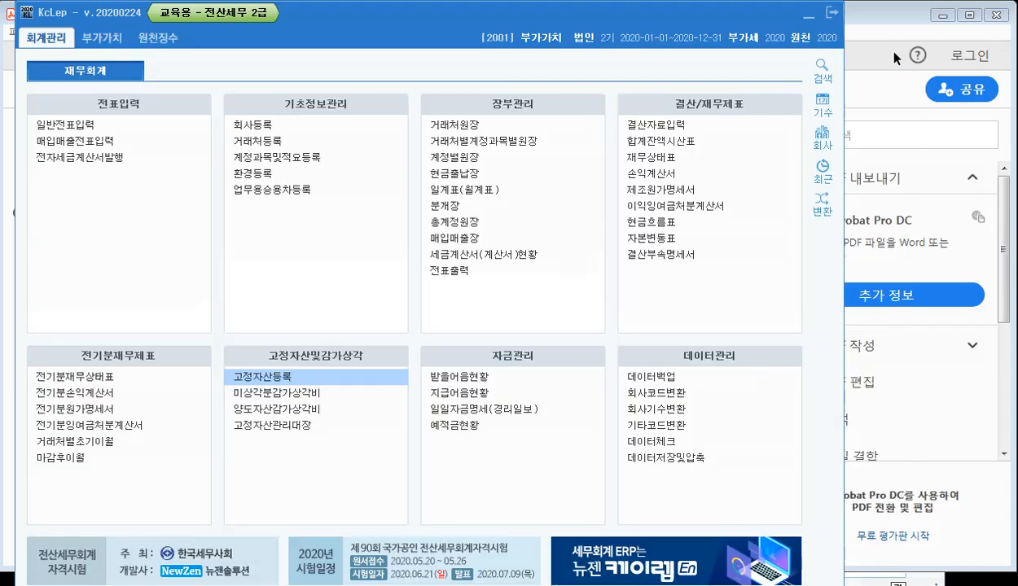